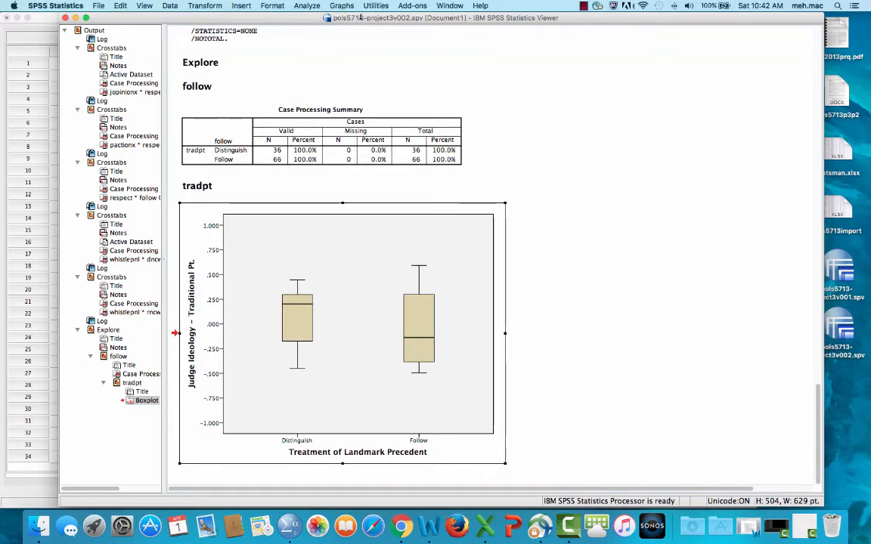
Create a simple boxplot of tradpt summarised for groups of cases, with respect replacing follow on the category axis.
{"action": "left_click", "coordinate": [341, 6]}
{"action": "mouse_move", "coordinate": [454, 68]}
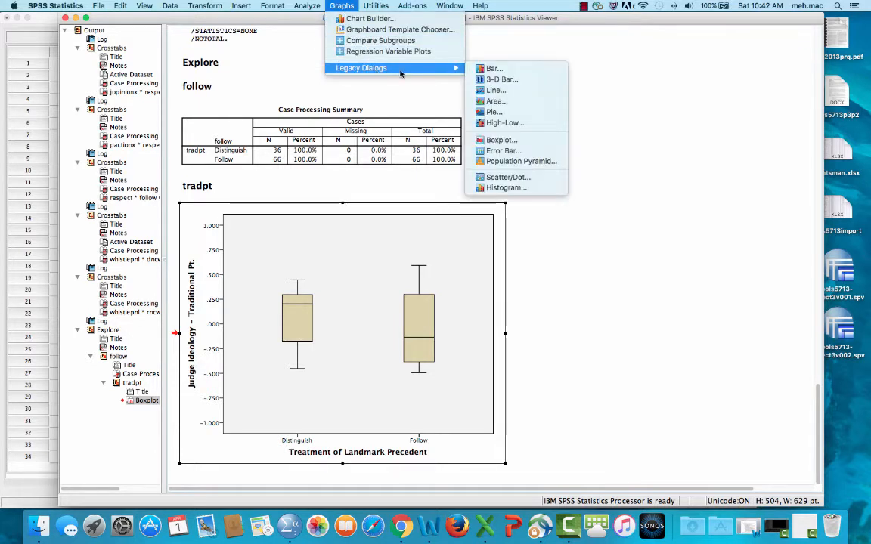
{"action": "left_click", "coordinate": [501, 140]}
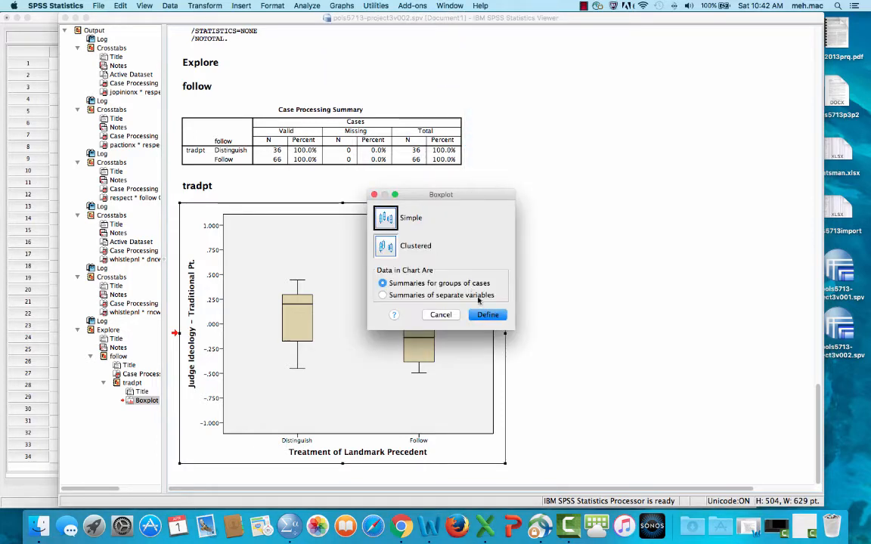
{"action": "left_click", "coordinate": [487, 316]}
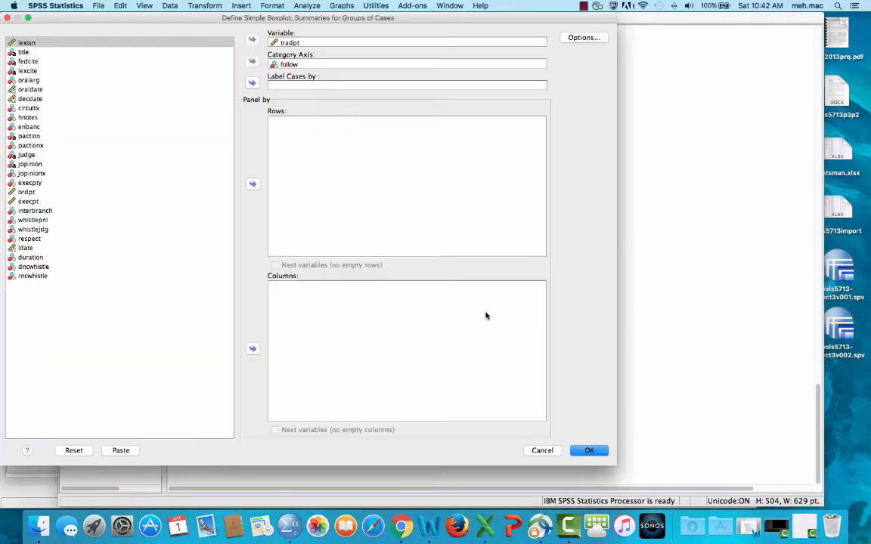
{"action": "left_click", "coordinate": [291, 65]}
{"action": "left_click", "coordinate": [253, 61]}
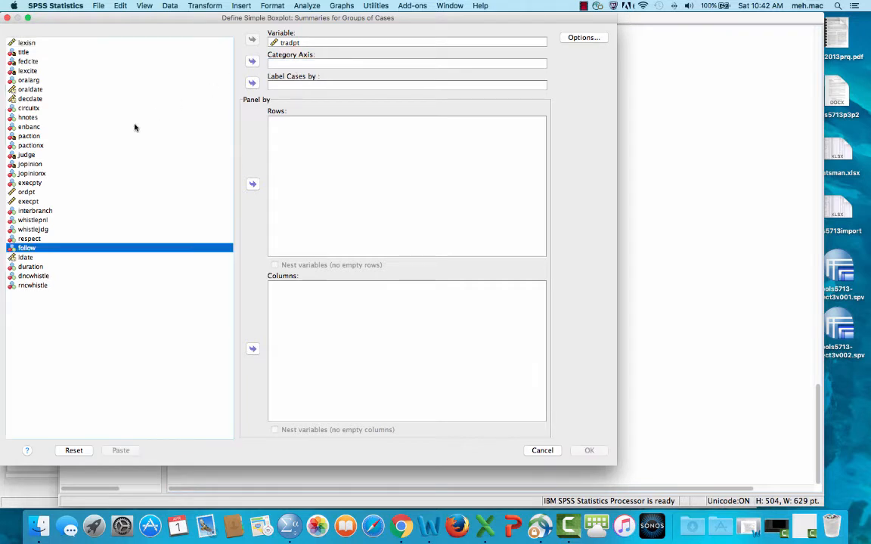
{"action": "left_click", "coordinate": [26, 239]}
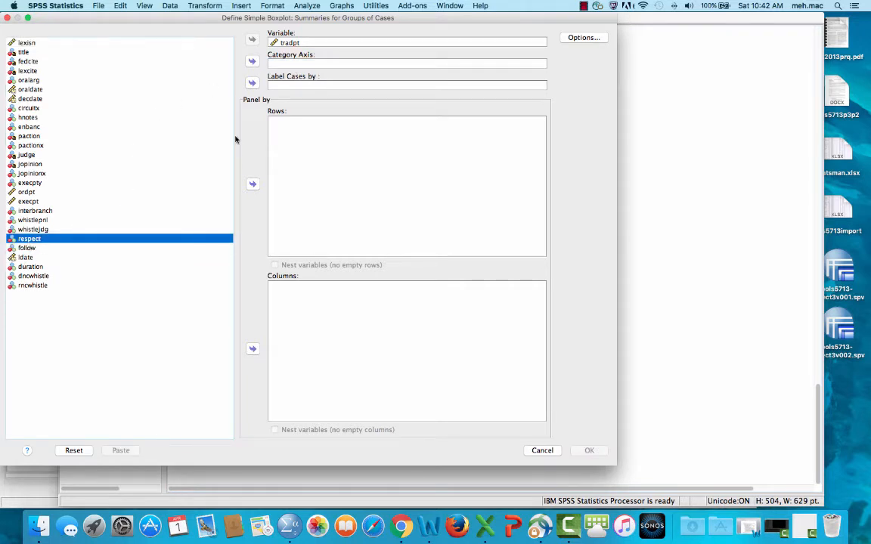
{"action": "left_click", "coordinate": [251, 61]}
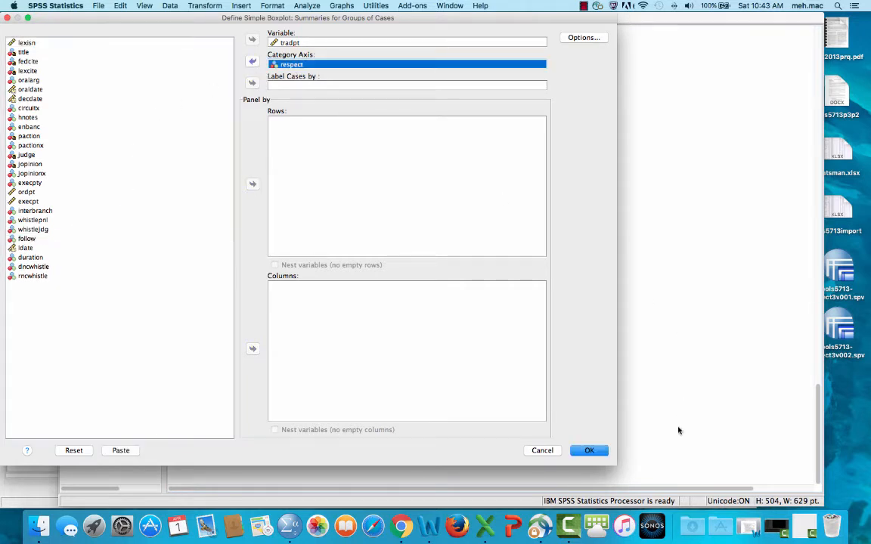
{"action": "left_click", "coordinate": [589, 451]}
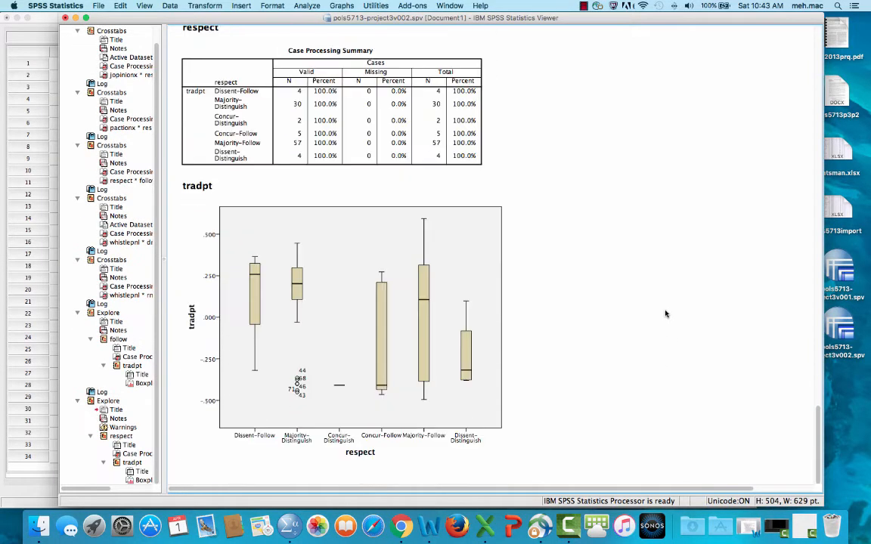
Open the new tradpt by respect boxplot in the Chart Editor and enlarge the editor window.
{"action": "left_click", "coordinate": [475, 379]}
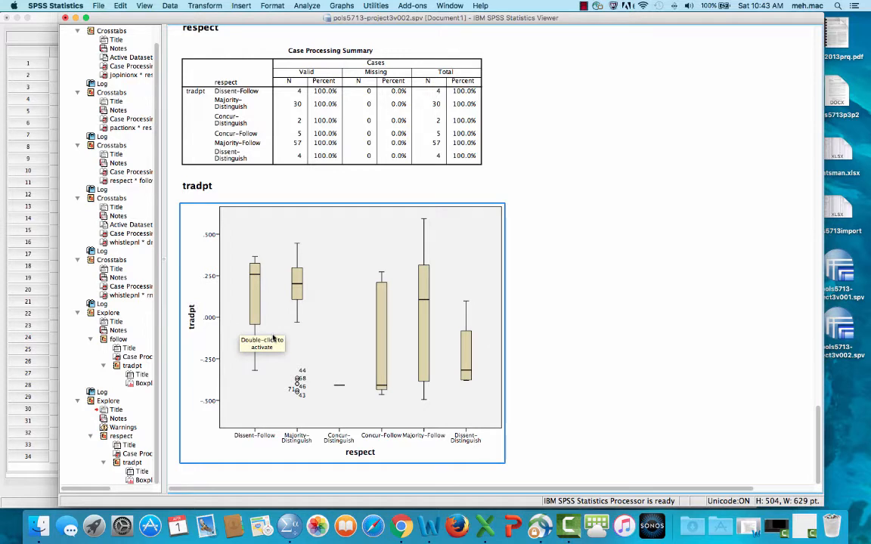
{"action": "double_click", "coordinate": [199, 390]}
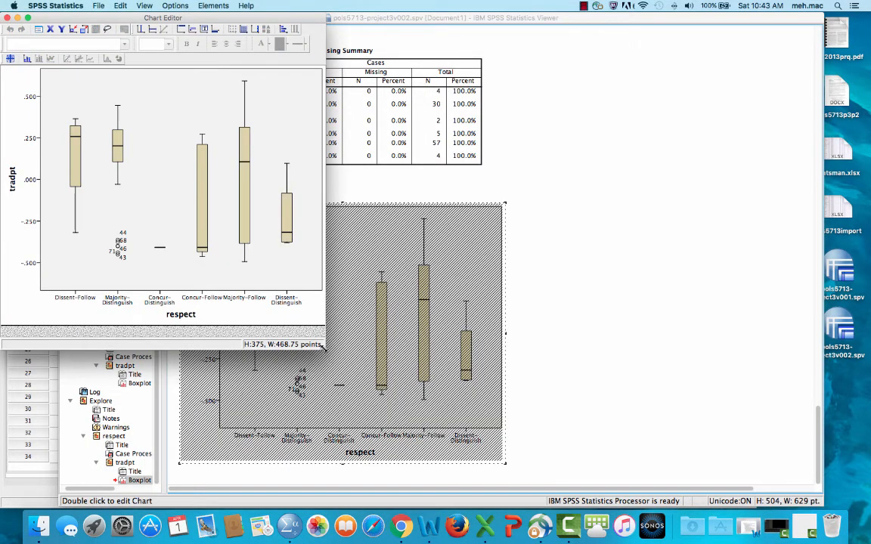
{"action": "left_click_drag", "start_coordinate": [323, 346], "coordinate": [593, 443]}
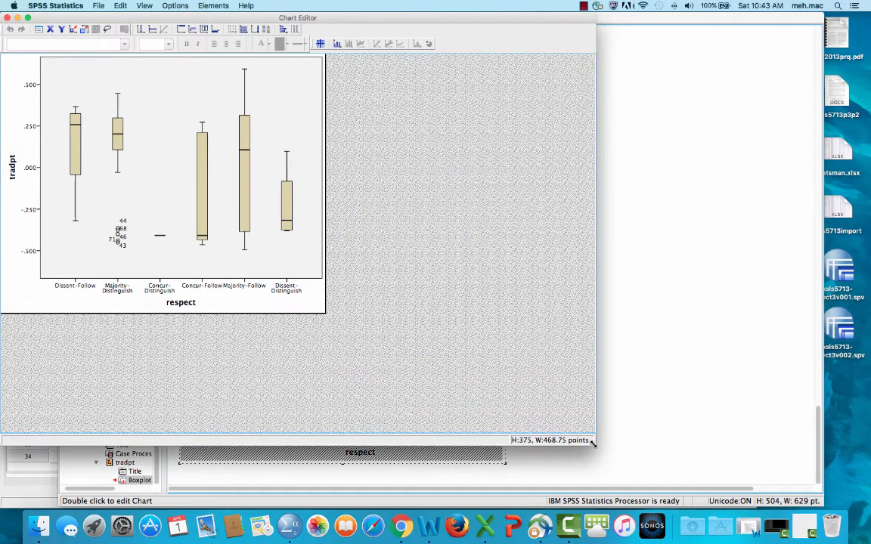
Turn off the chart's fixed aspect ratio and set its size to 300 points high and 600 points wide.
{"action": "double_click", "coordinate": [262, 303]}
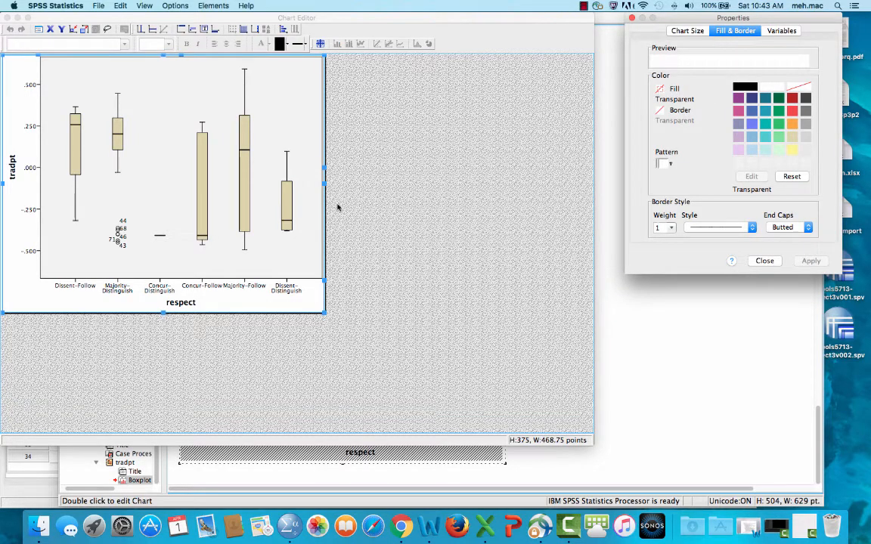
{"action": "left_click", "coordinate": [688, 31]}
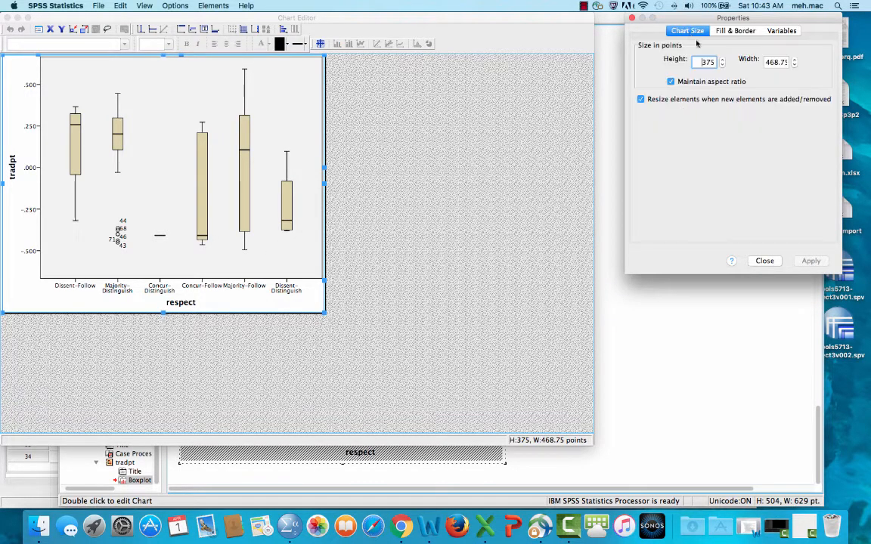
{"action": "left_click", "coordinate": [670, 81]}
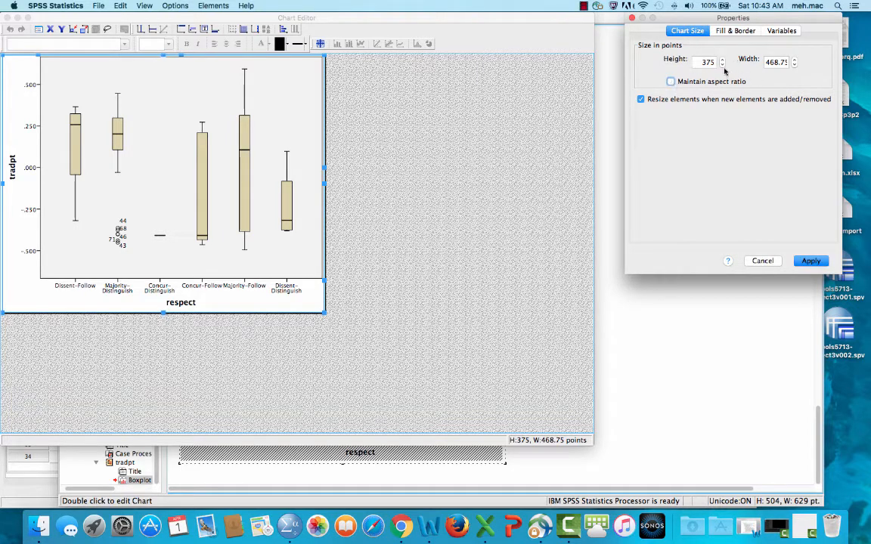
{"action": "key", "text": "Tab"}
{"action": "type", "text": "3"}
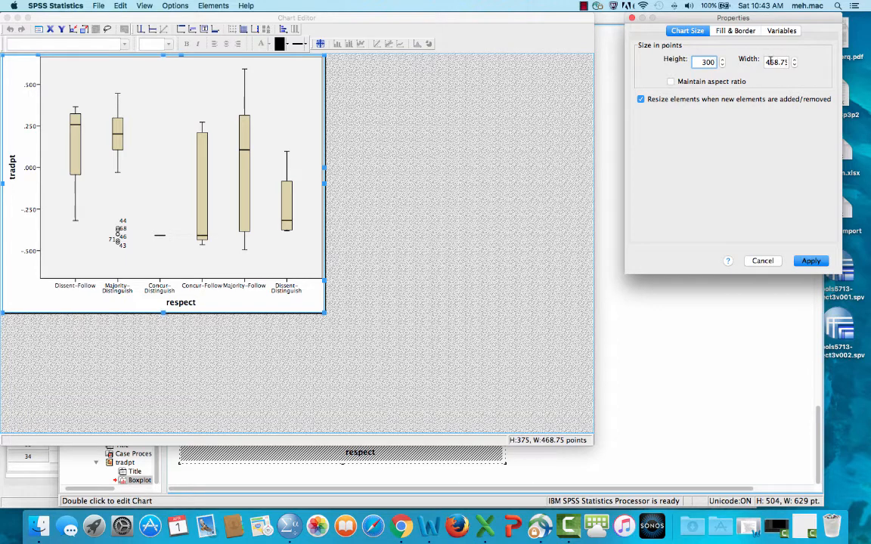
{"action": "double_click", "coordinate": [767, 61]}
{"action": "type", "text": "600"}
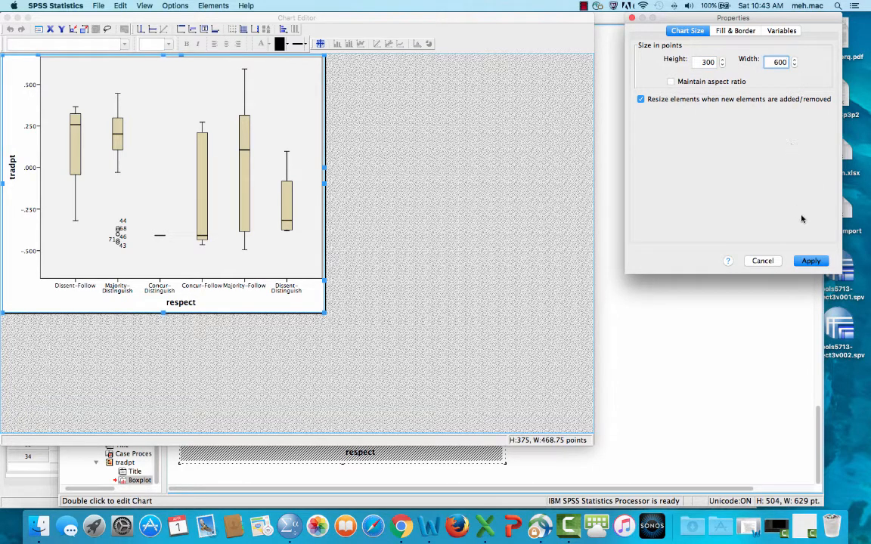
{"action": "left_click", "coordinate": [809, 261]}
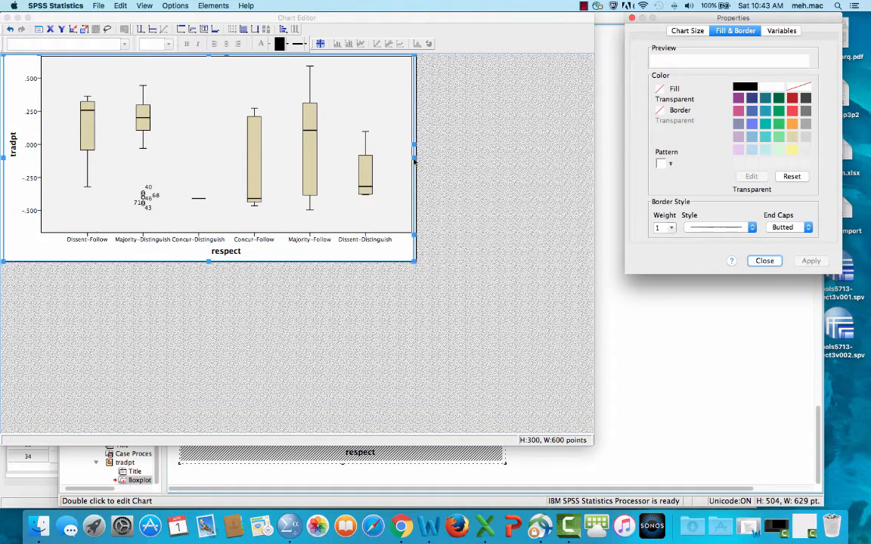
{"action": "left_click", "coordinate": [765, 262]}
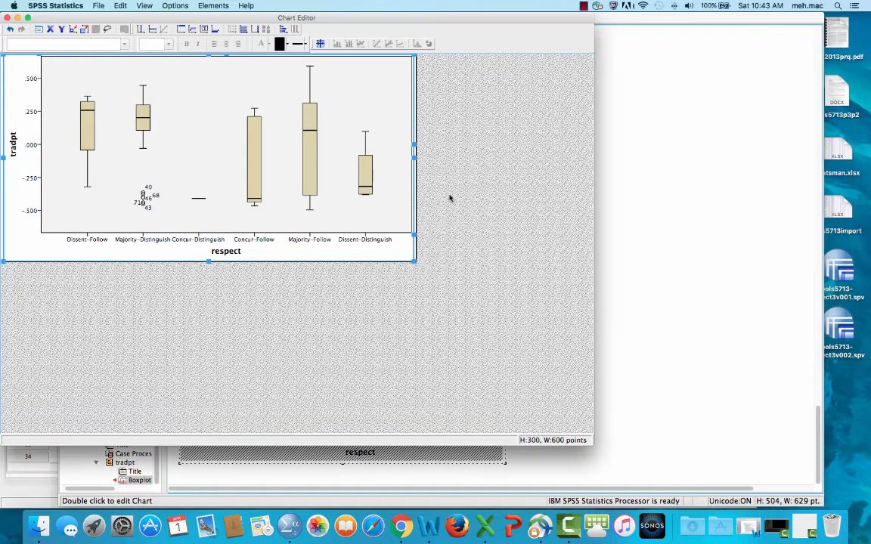
Shrink the boxplot's frame slightly inward from its right and upper edges within the chart area.
{"action": "left_click_drag", "start_coordinate": [414, 160], "coordinate": [413, 161]}
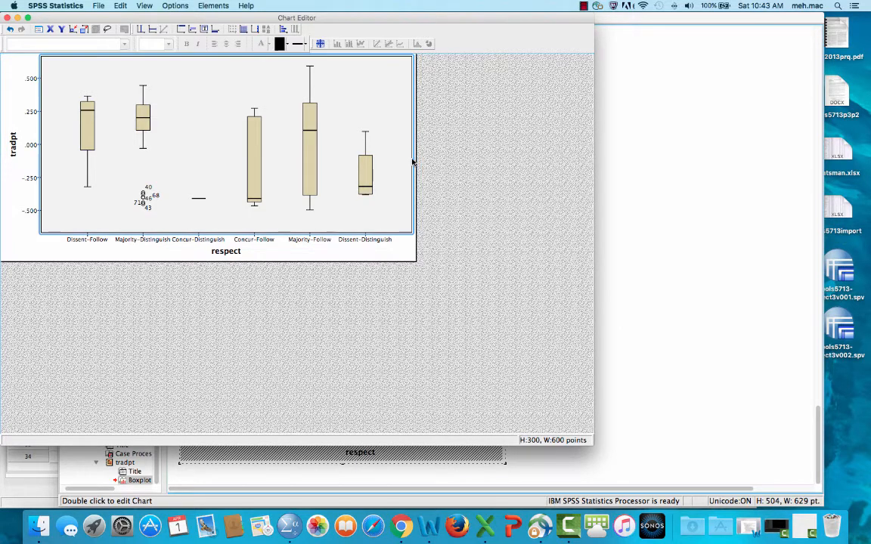
{"action": "left_click", "coordinate": [407, 239]}
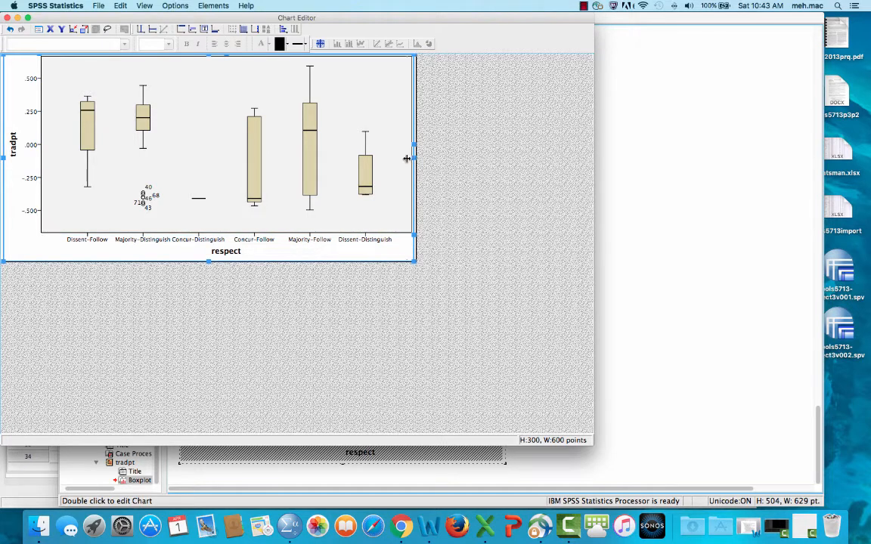
{"action": "left_click_drag", "start_coordinate": [413, 158], "coordinate": [407, 159]}
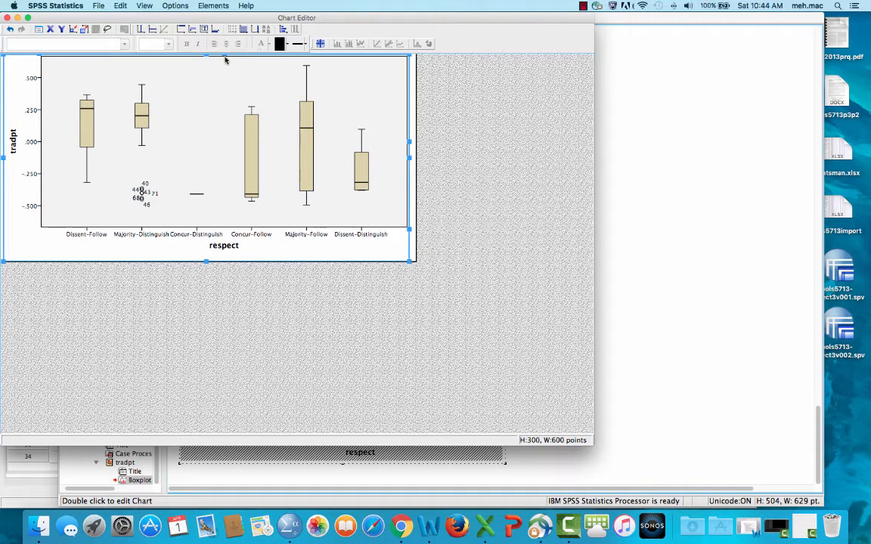
{"action": "left_click_drag", "start_coordinate": [225, 60], "coordinate": [225, 62]}
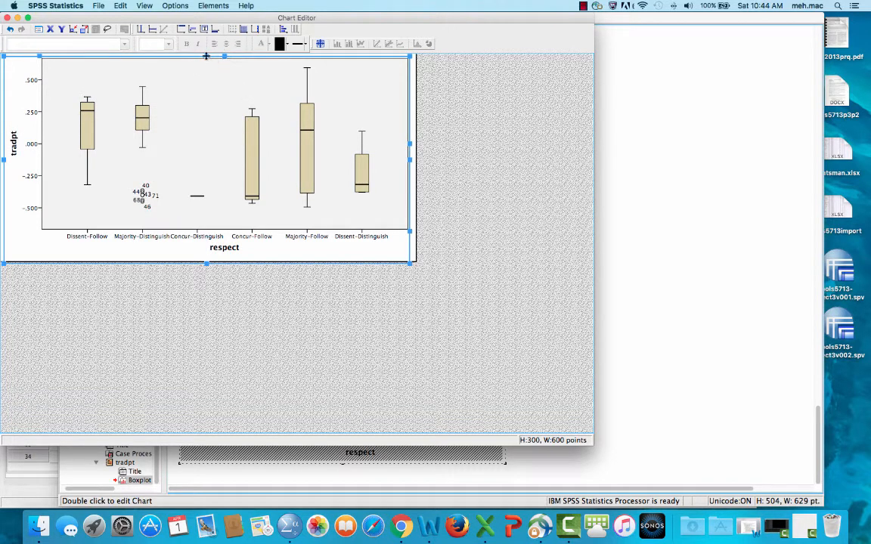
{"action": "left_click_drag", "start_coordinate": [207, 60], "coordinate": [211, 77]}
Set the tradpt axis scale to a custom range of -1 to 1, with fixed major increment 0.25 and origin 0.
{"action": "left_click", "coordinate": [28, 115]}
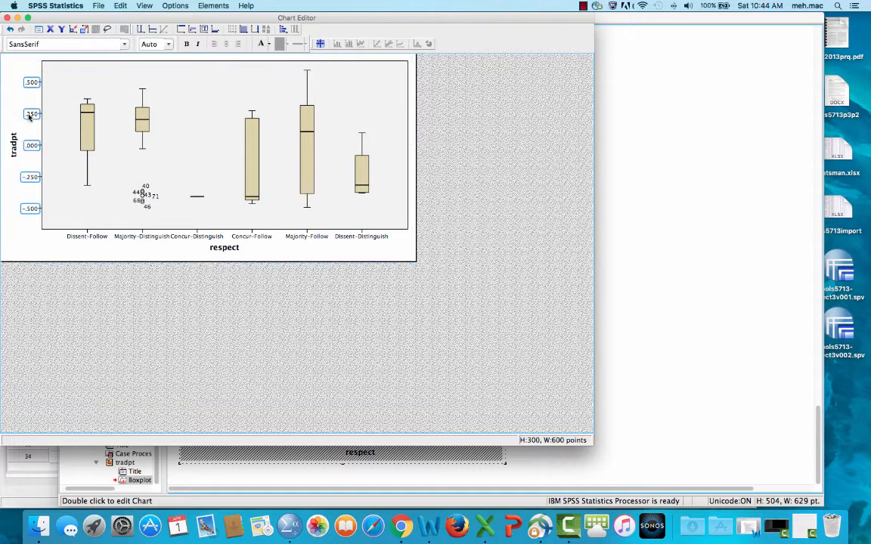
{"action": "double_click", "coordinate": [28, 116]}
{"action": "left_click", "coordinate": [753, 30]}
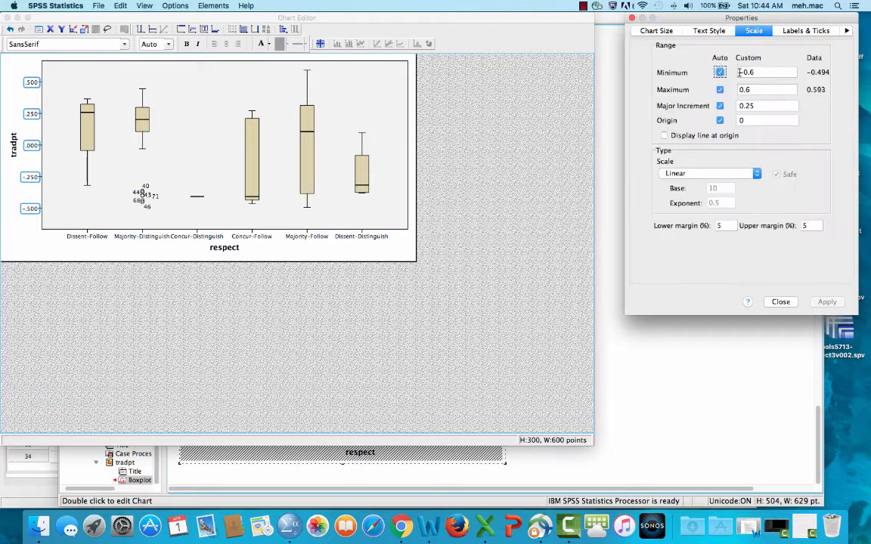
{"action": "left_click", "coordinate": [762, 71]}
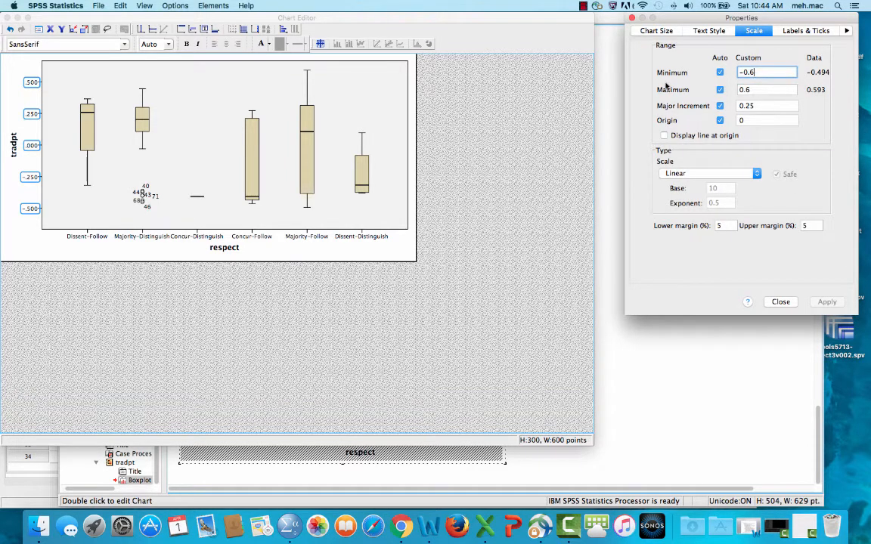
{"action": "key", "text": "BackSpace"}
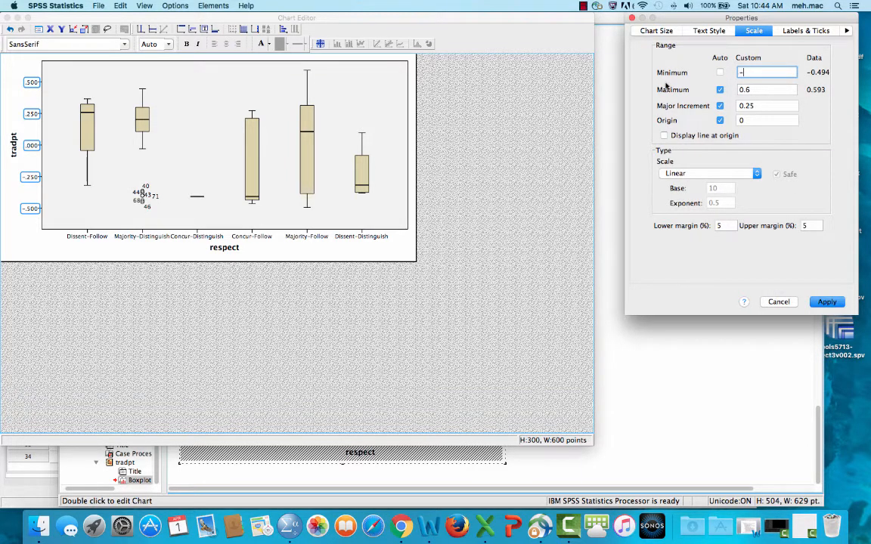
{"action": "type", "text": "1"}
{"action": "key", "text": "Tab"}
{"action": "type", "text": "1"}
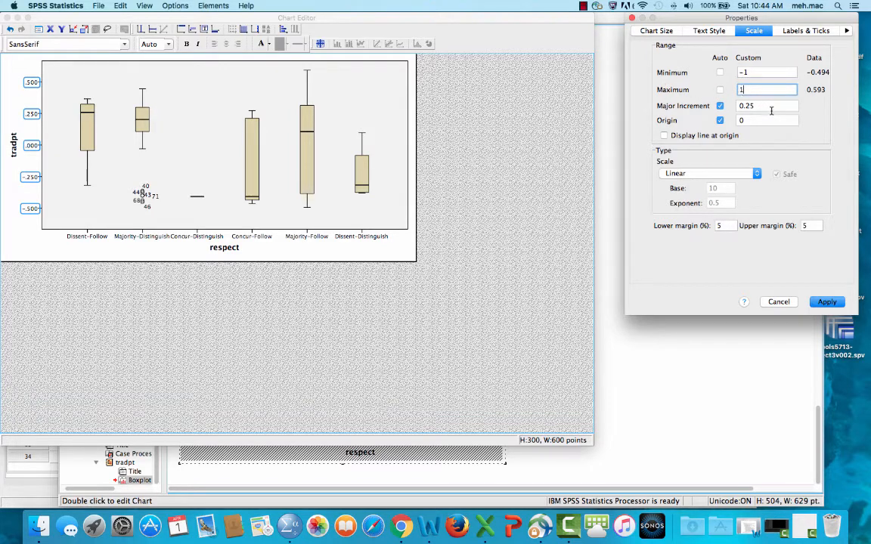
{"action": "left_click", "coordinate": [720, 105]}
{"action": "left_click", "coordinate": [720, 120]}
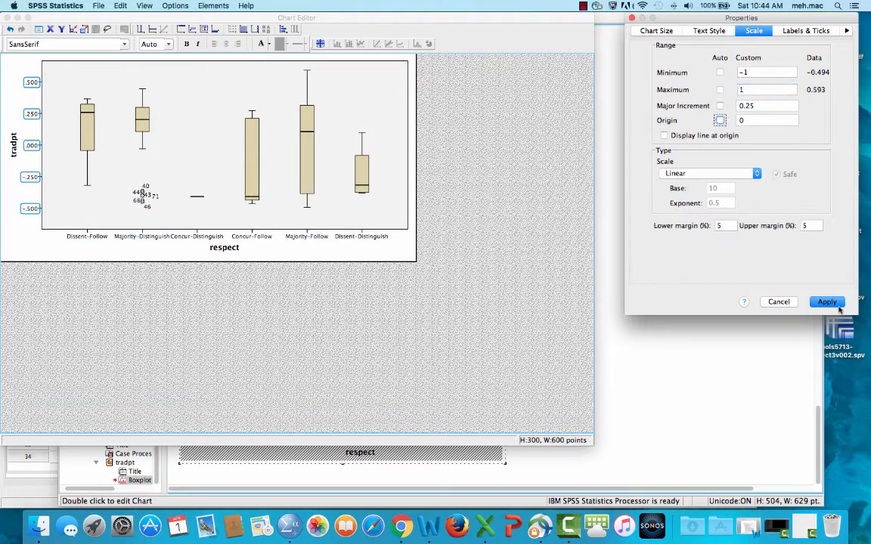
{"action": "left_click", "coordinate": [834, 303]}
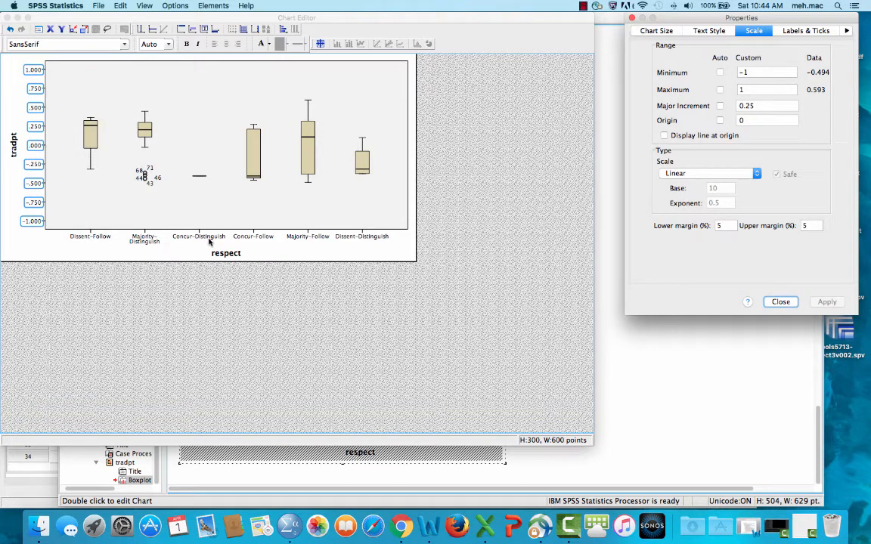
Hide the case-number data labels on the outliers of the Majority-Distinguish box.
{"action": "left_click", "coordinate": [143, 173]}
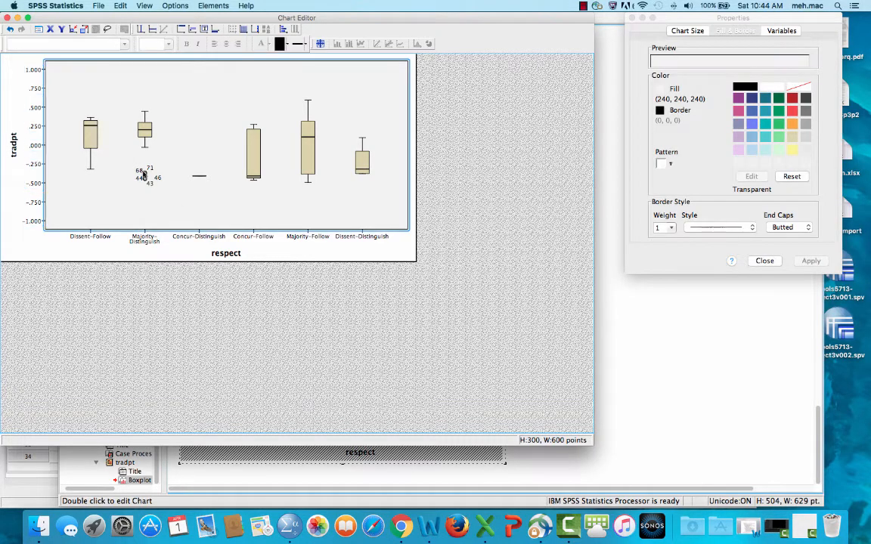
{"action": "left_click", "coordinate": [143, 174]}
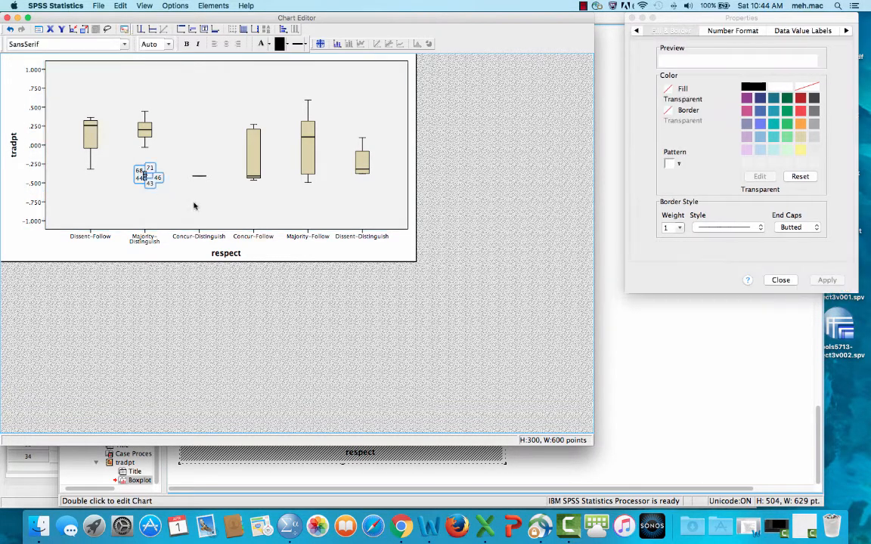
{"action": "left_click", "coordinate": [208, 7]}
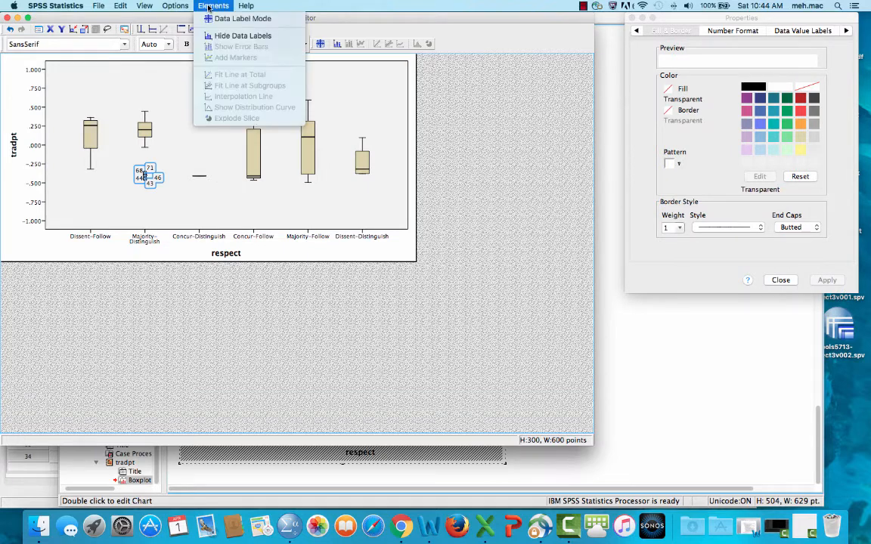
{"action": "left_click", "coordinate": [230, 37]}
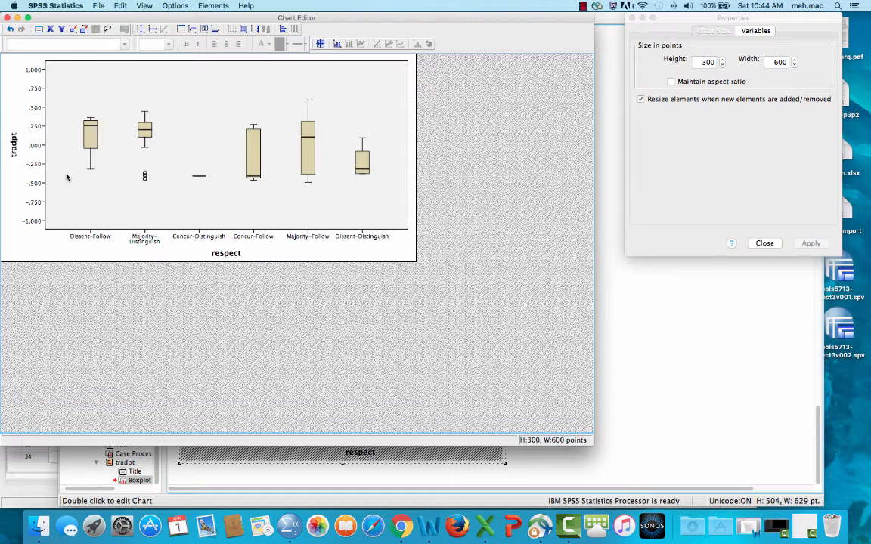
Change the horizontal axis title from respect to "Treatment of Landmark Precedent".
{"action": "left_click", "coordinate": [226, 253]}
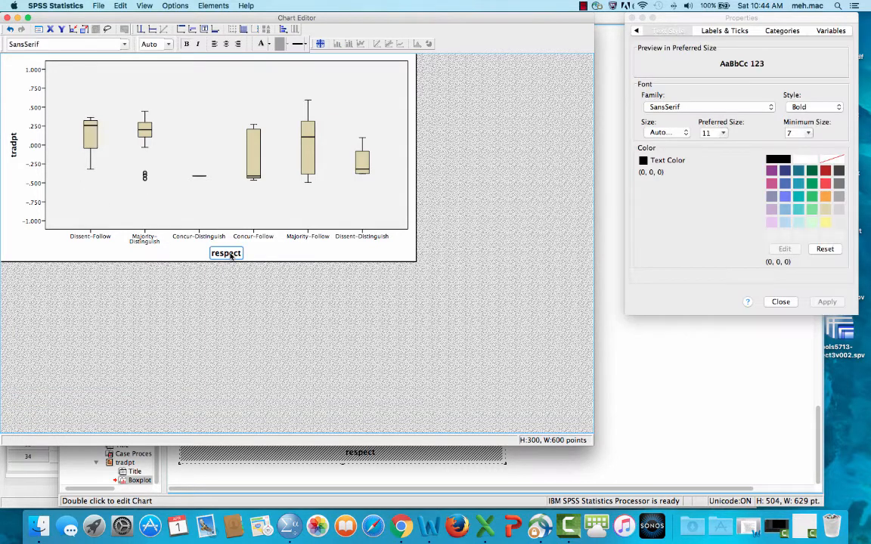
{"action": "left_click", "coordinate": [231, 255]}
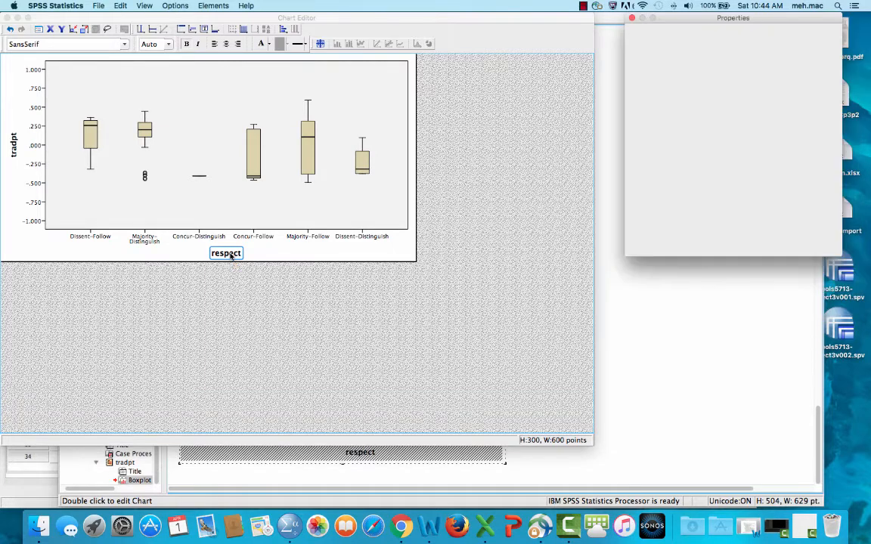
{"action": "left_click", "coordinate": [235, 255]}
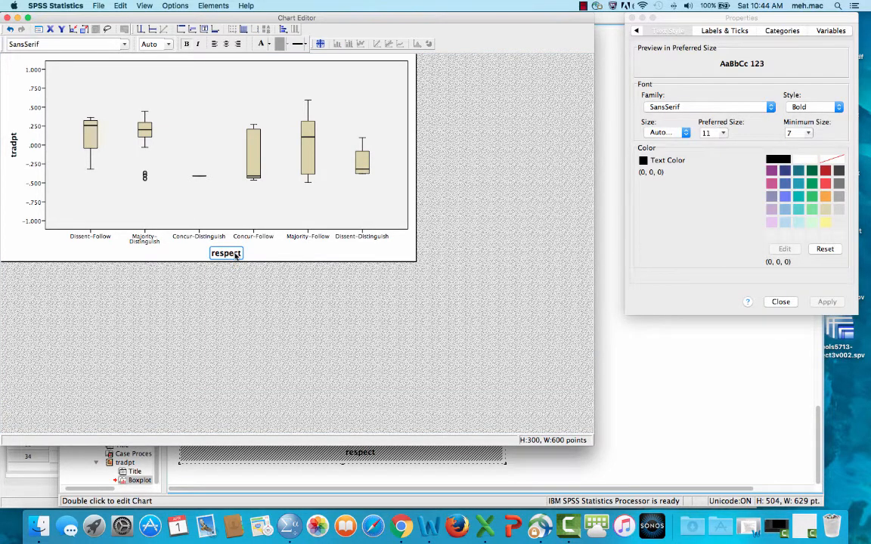
{"action": "left_click", "coordinate": [236, 253]}
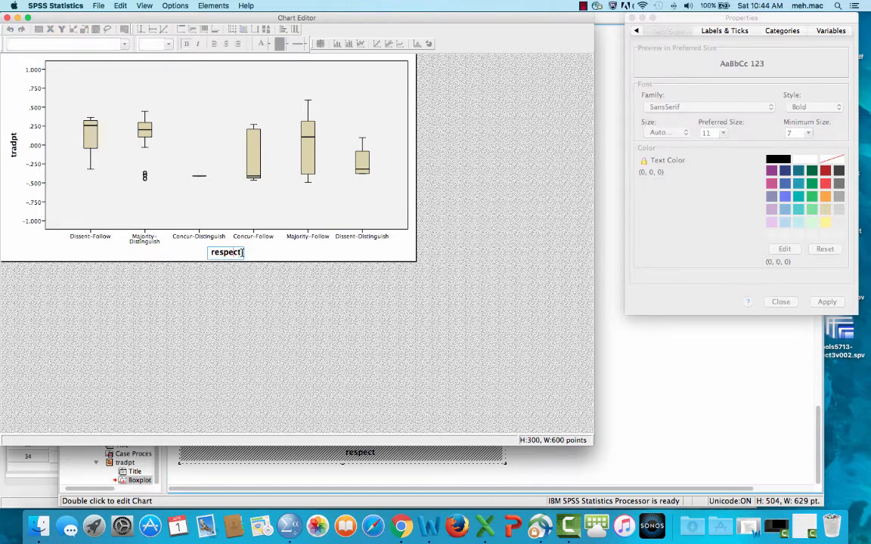
{"action": "type", "text": "Treatment of "}
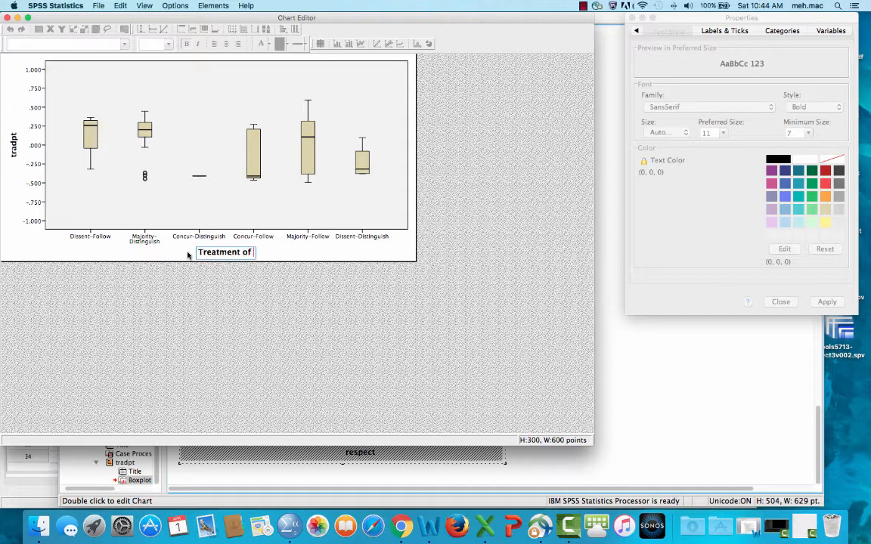
{"action": "type", "text": "Landmark "}
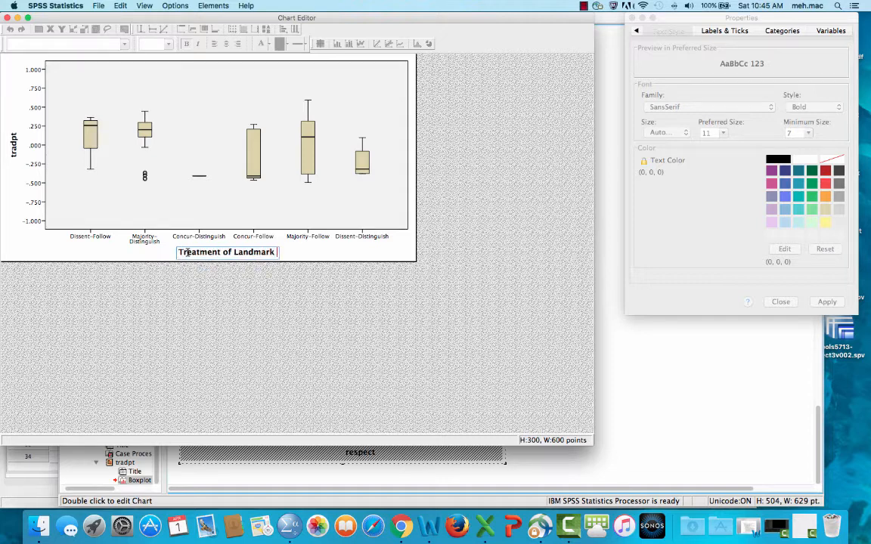
{"action": "type", "text": "Precedent"}
{"action": "key", "text": "Return"}
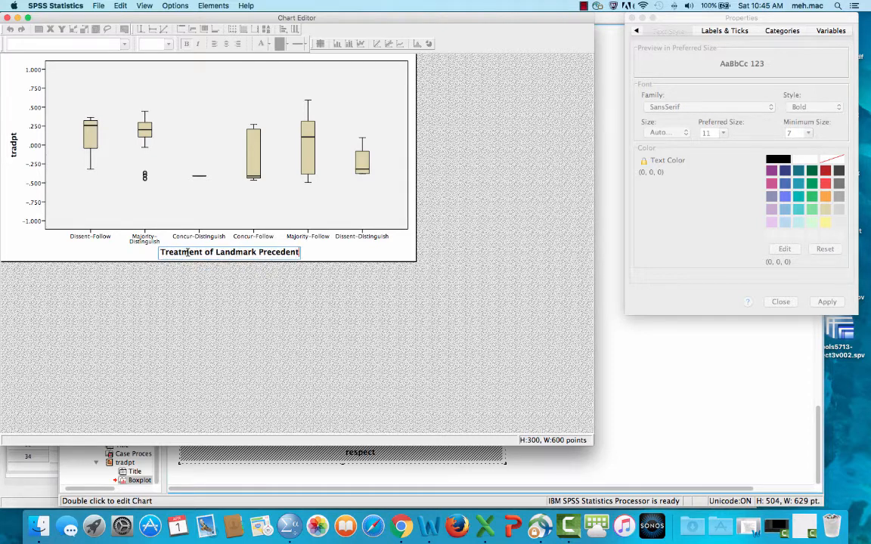
Change the vertical axis title from tradpt to "Judge Ideology - Traditional Pt.".
{"action": "left_click", "coordinate": [15, 142]}
{"action": "left_click", "coordinate": [15, 142]}
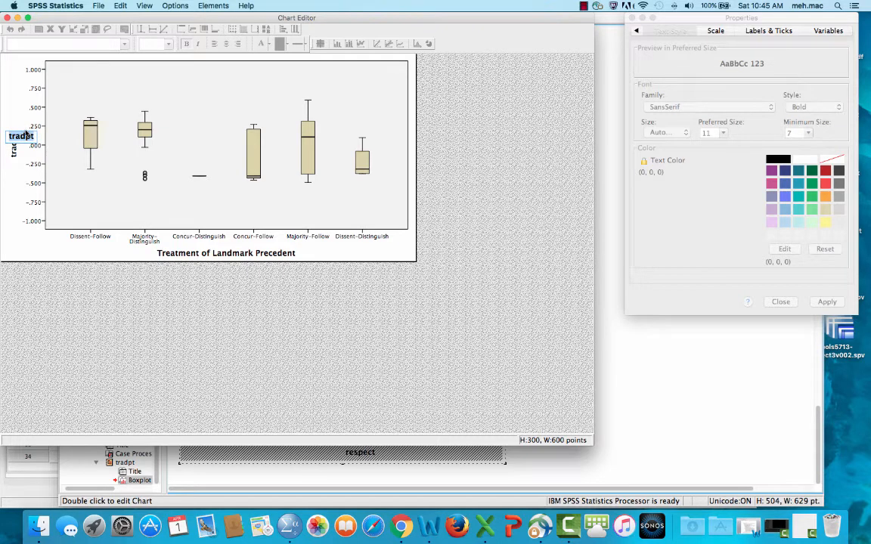
{"action": "type", "text": "Judges"}
{"action": "key", "text": "BackSpace"}
{"action": "type", "text": "Ideal"}
{"action": "key", "text": "BackSpace"}
{"action": "key", "text": "BackSpace"}
{"action": "type", "text": "o"}
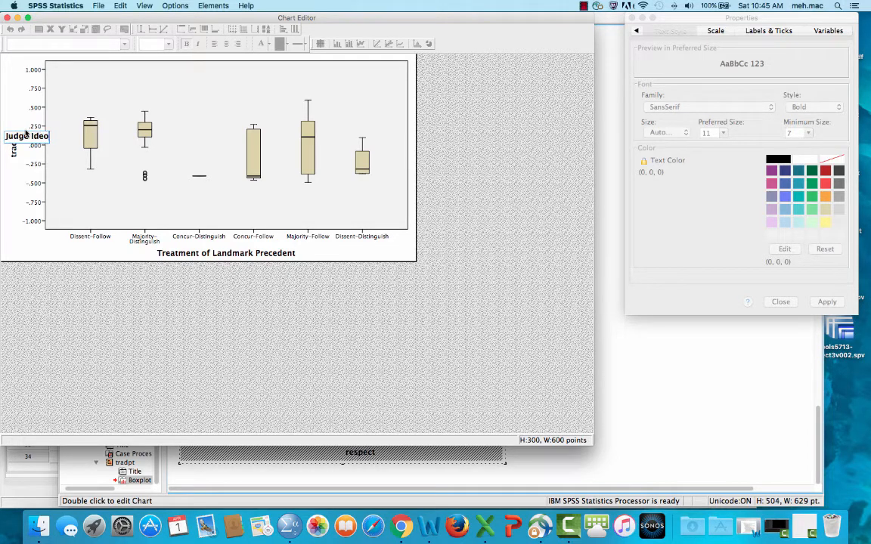
{"action": "type", "text": "logy - Tr"}
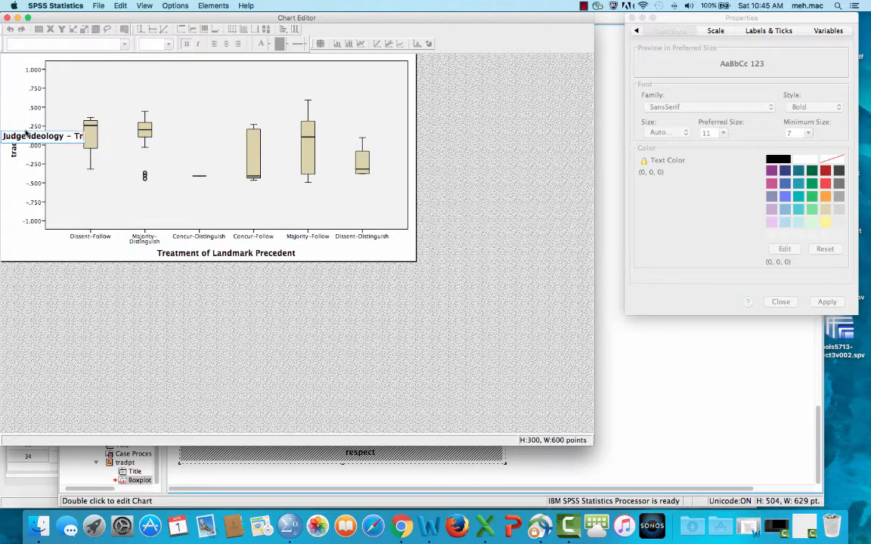
{"action": "type", "text": "aditional p"}
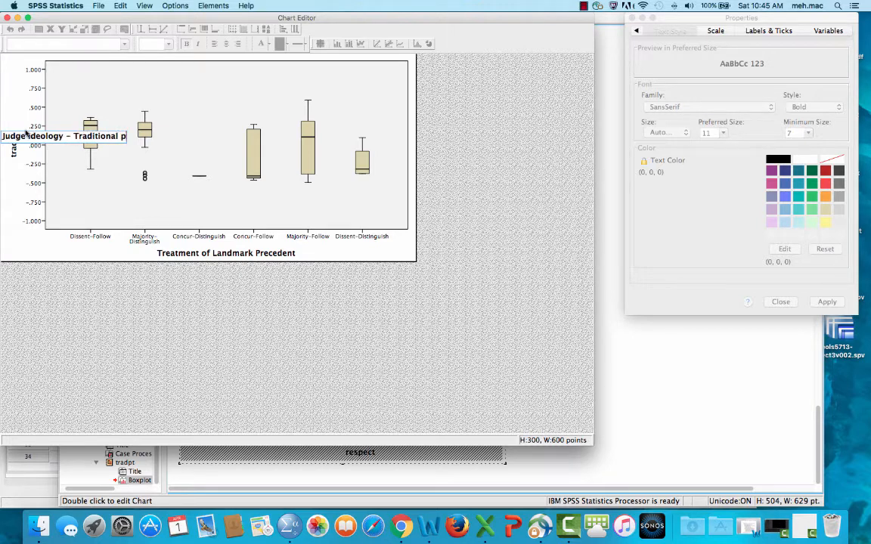
{"action": "key", "text": "BackSpace"}
{"action": "type", "text": "Pt."}
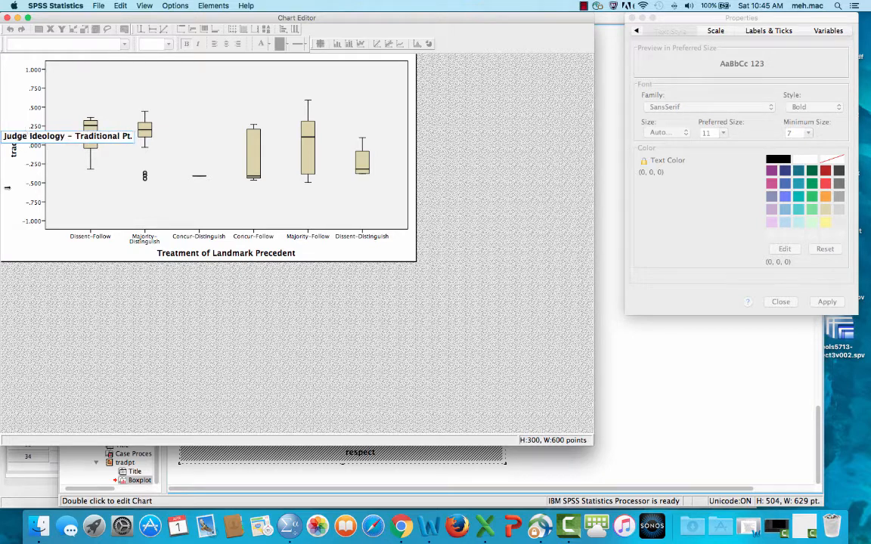
{"action": "left_click", "coordinate": [97, 192]}
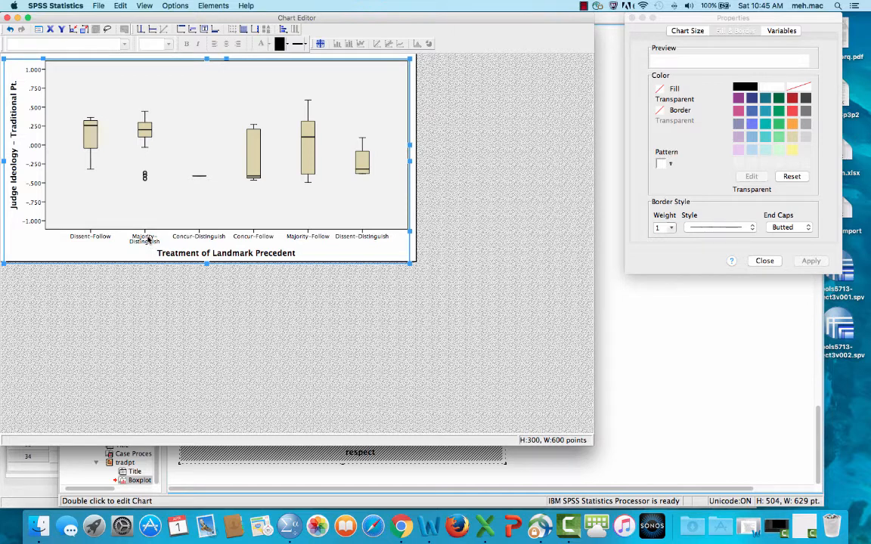
Set the respect category axis's lower and upper margins to 1% and close the chart editor.
{"action": "left_click", "coordinate": [85, 237]}
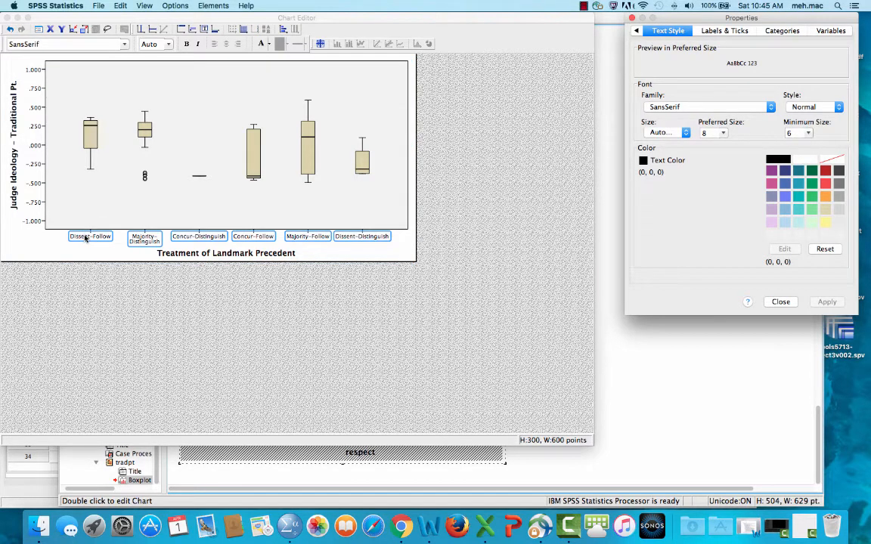
{"action": "left_click", "coordinate": [781, 31]}
{"action": "left_click", "coordinate": [716, 253]}
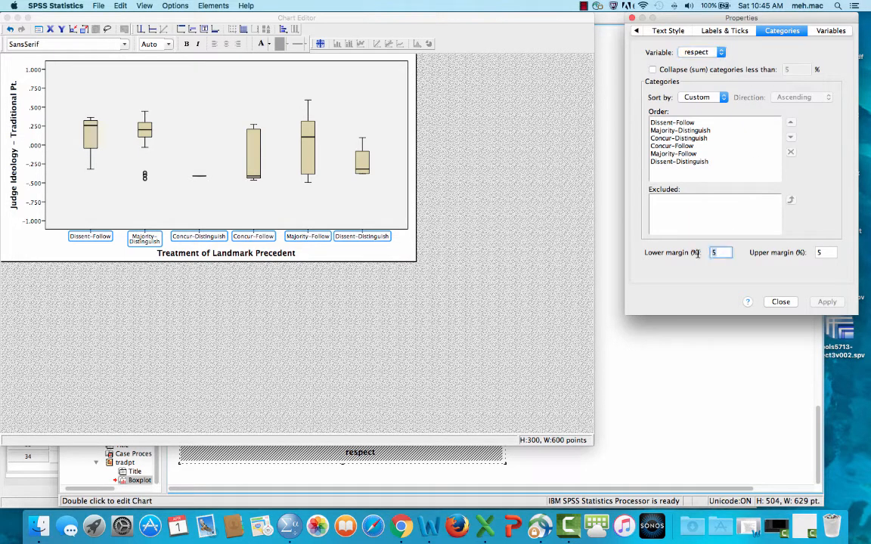
{"action": "type", "text": "1"}
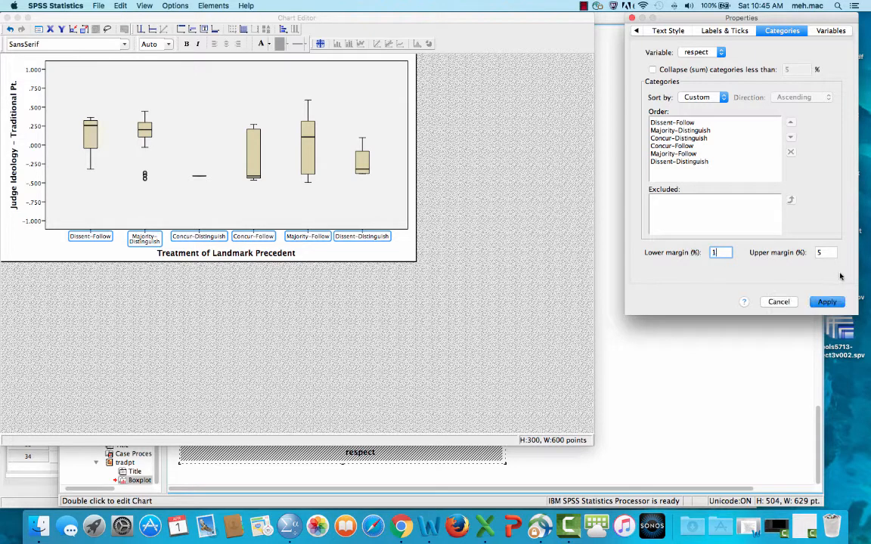
{"action": "key", "text": "Tab"}
{"action": "type", "text": "1"}
{"action": "key", "text": "Return"}
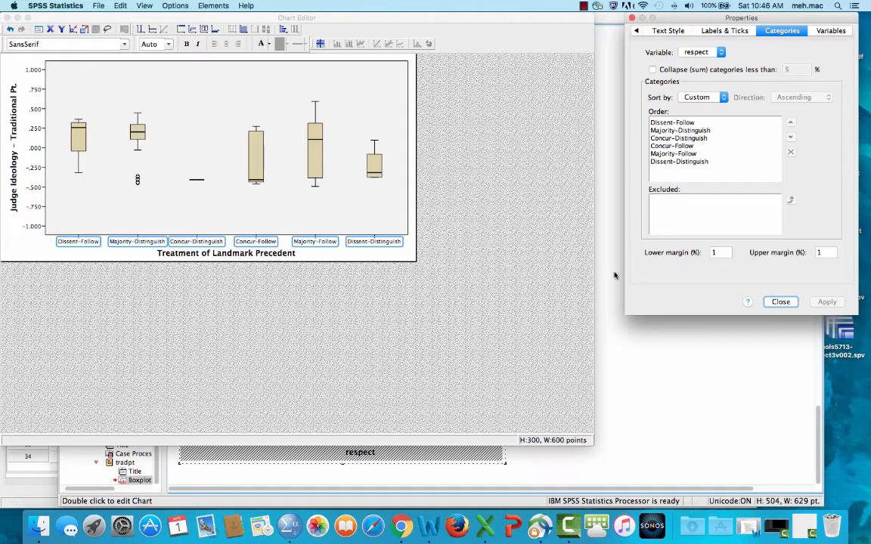
{"action": "left_click", "coordinate": [781, 301]}
{"action": "left_click", "coordinate": [416, 297]}
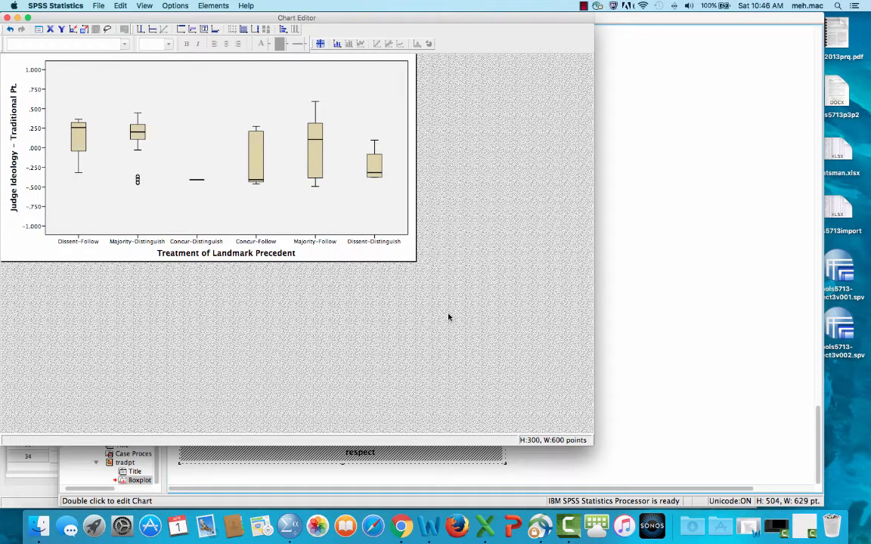
{"action": "left_click", "coordinate": [6, 18]}
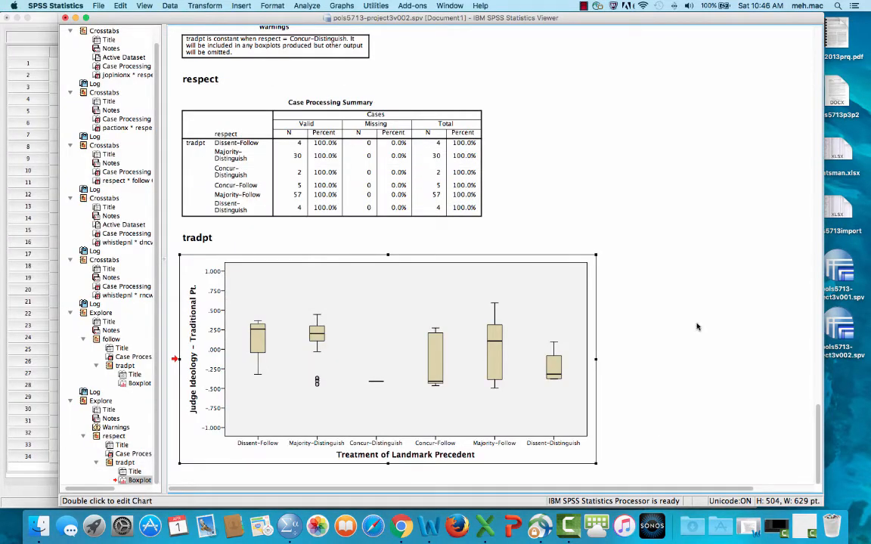
Save the output document and the pols5713-project3v002.sav dataset.
{"action": "left_click", "coordinate": [99, 6]}
{"action": "left_click", "coordinate": [129, 80]}
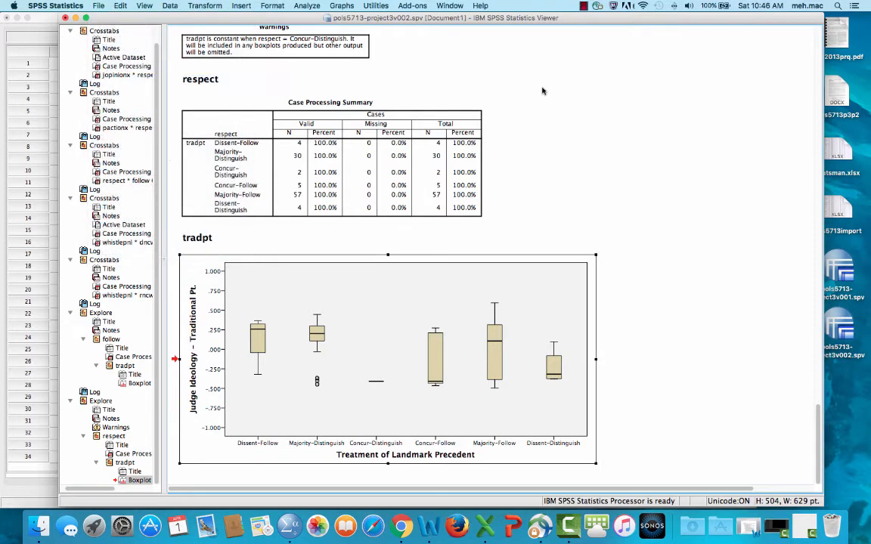
{"action": "left_click", "coordinate": [44, 21]}
{"action": "left_click", "coordinate": [98, 7]}
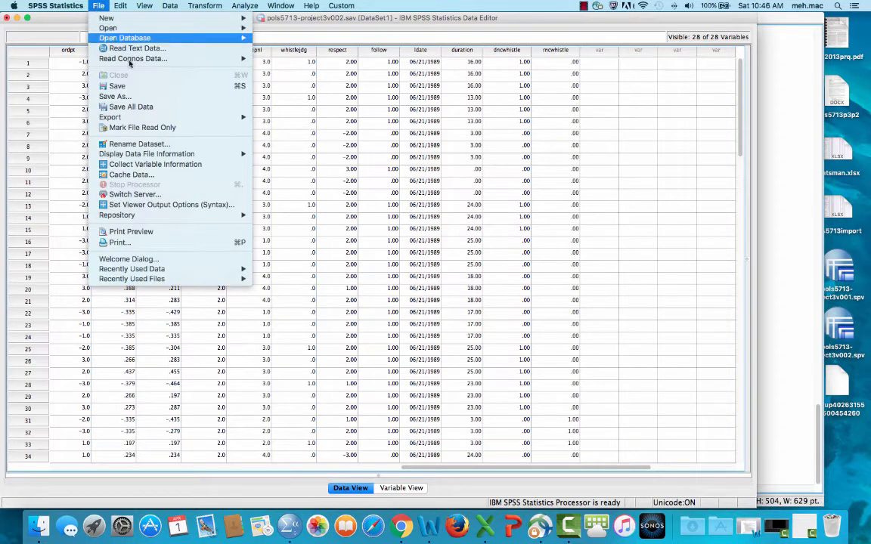
{"action": "left_click", "coordinate": [132, 88]}
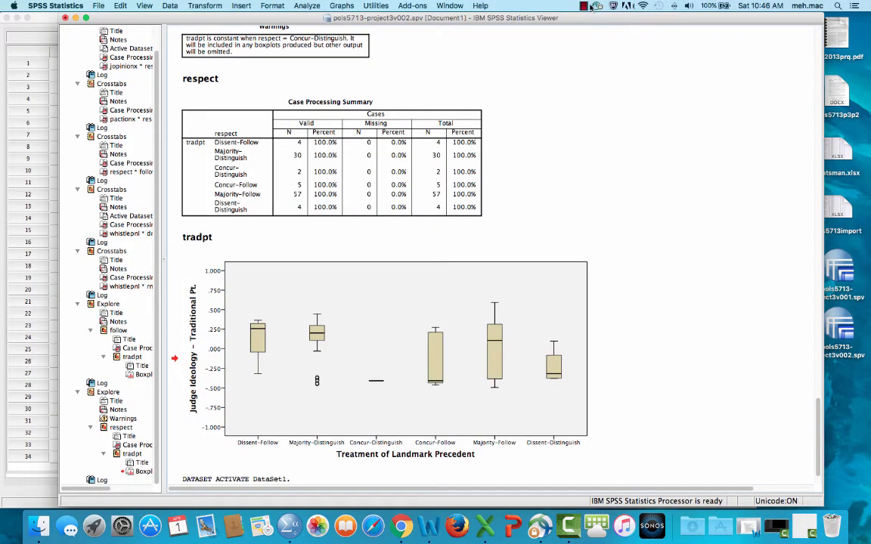
{"action": "left_click", "coordinate": [593, 6]}
{"action": "left_click", "coordinate": [614, 17]}
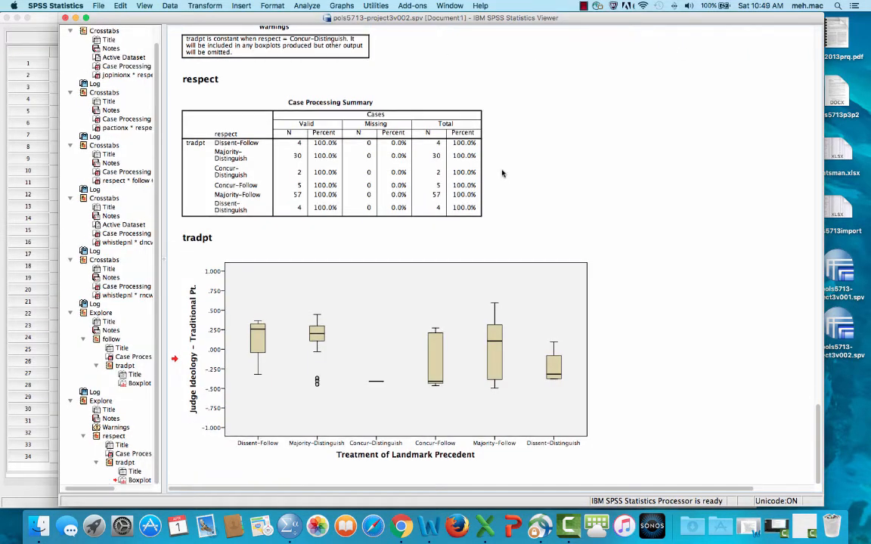
Compare the boxplot of tradpt by follow with the boxplot of tradpt by respect in the output.
{"action": "scroll", "coordinate": [505, 172], "scroll_direction": "up", "scroll_amount": 5}
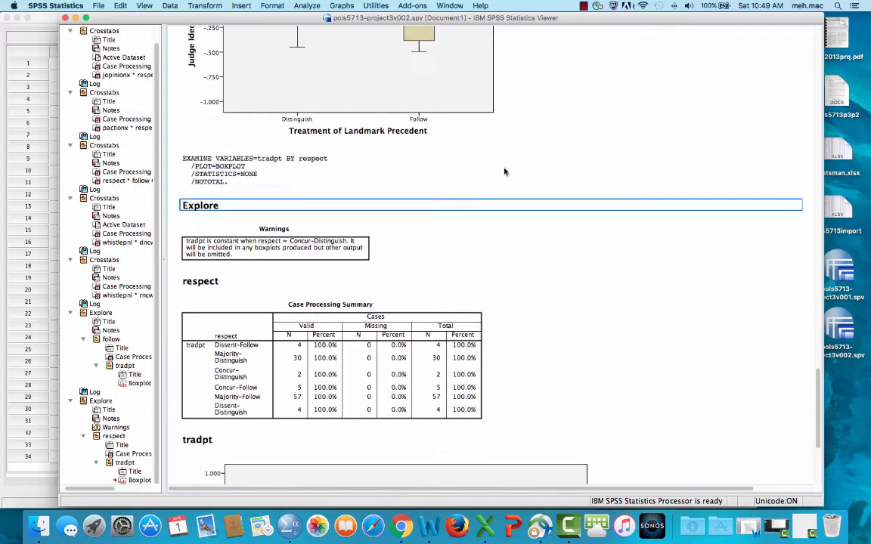
{"action": "scroll", "coordinate": [505, 172], "scroll_direction": "up", "scroll_amount": 5}
{"action": "left_click", "coordinate": [261, 186]}
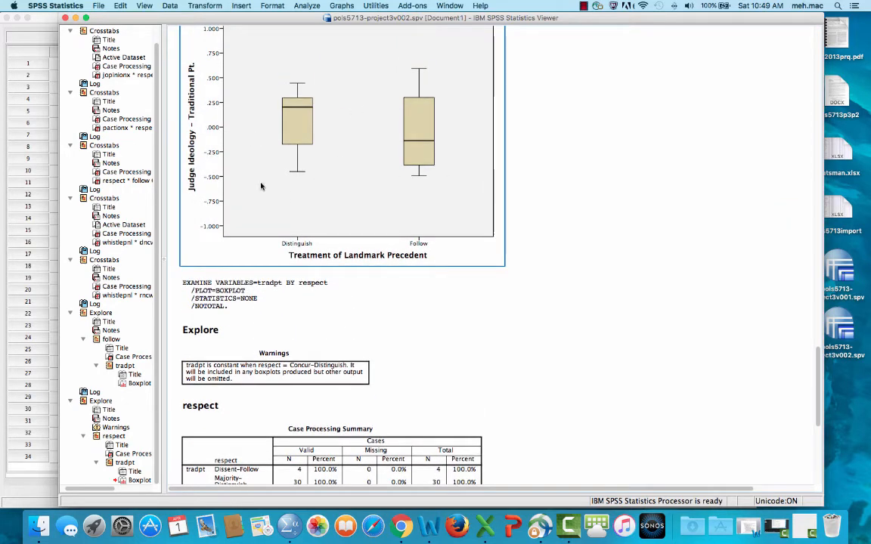
{"action": "scroll", "coordinate": [436, 165], "scroll_direction": "down", "scroll_amount": 8}
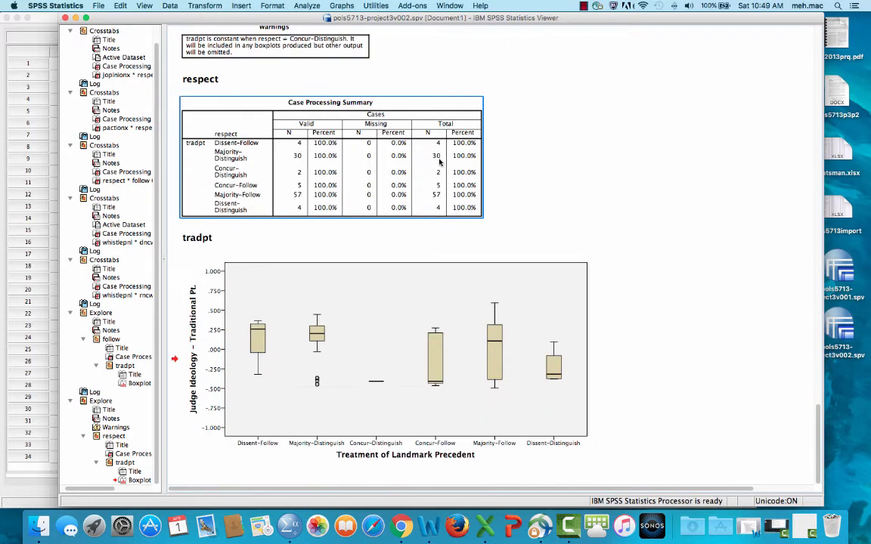
{"action": "left_click", "coordinate": [266, 318]}
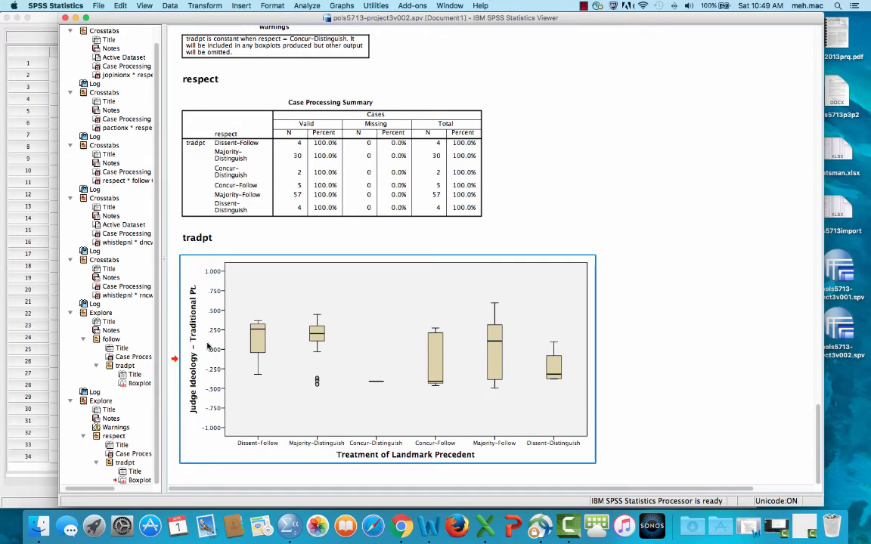
{"action": "left_click", "coordinate": [464, 238]}
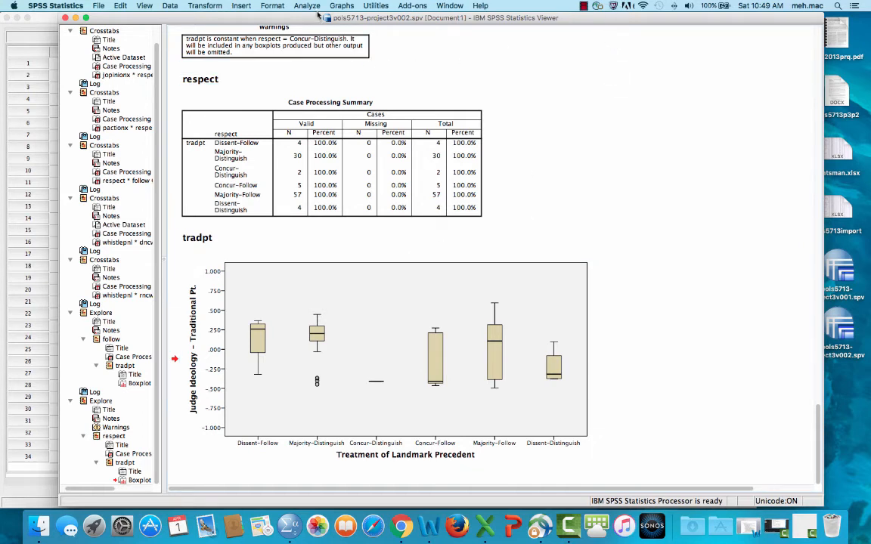
Set up a simple error bar chart for groups of cases with tradpt as the variable and follow as the category axis.
{"action": "left_click", "coordinate": [341, 6]}
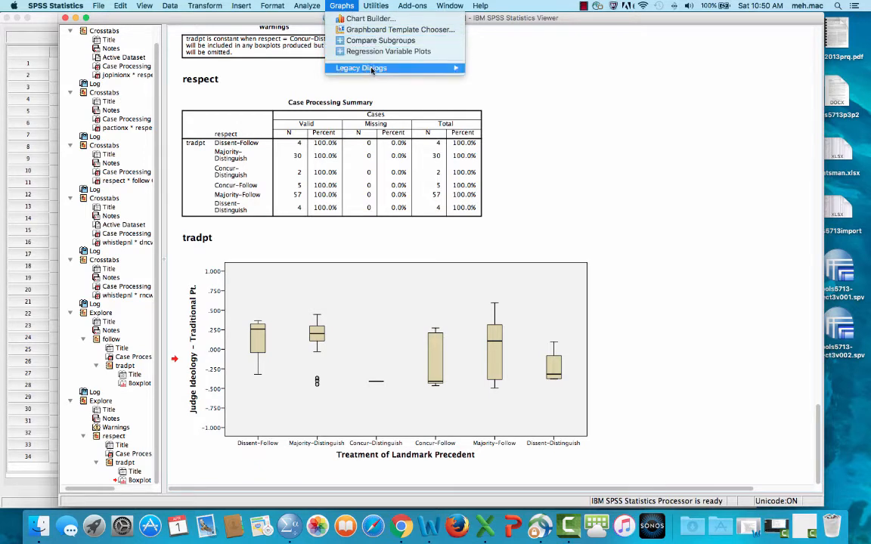
{"action": "mouse_move", "coordinate": [408, 68]}
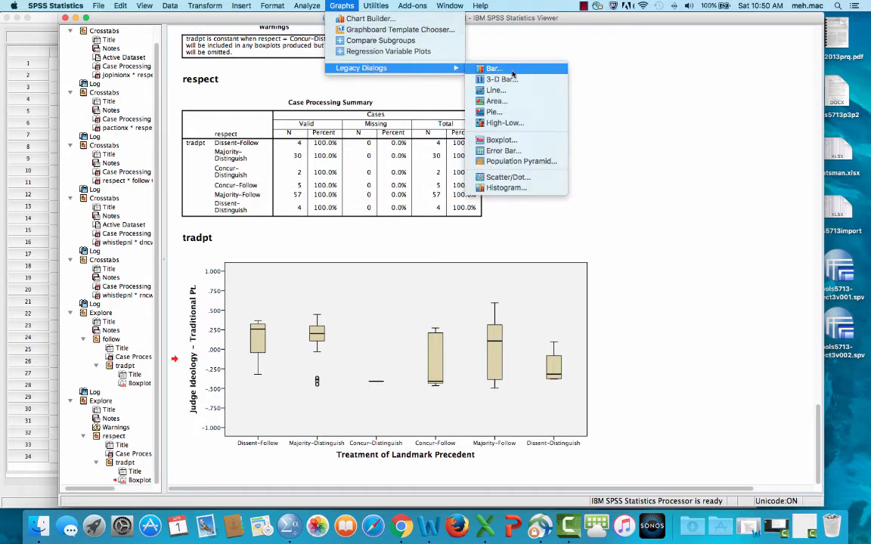
{"action": "left_click", "coordinate": [503, 151]}
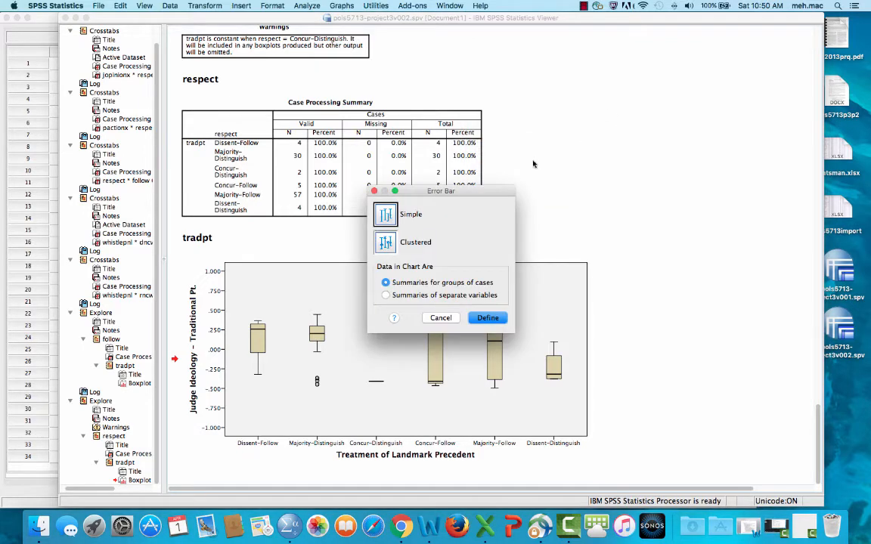
{"action": "left_click", "coordinate": [487, 319]}
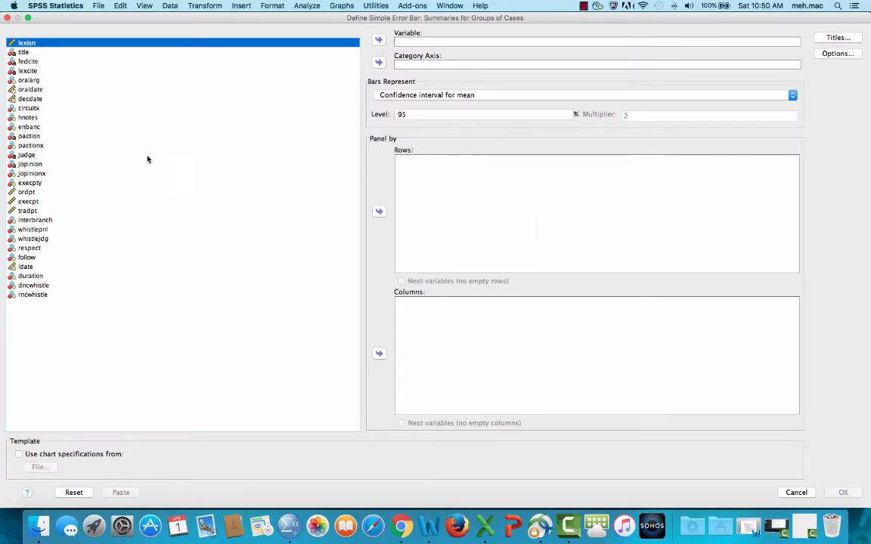
{"action": "left_click", "coordinate": [29, 211]}
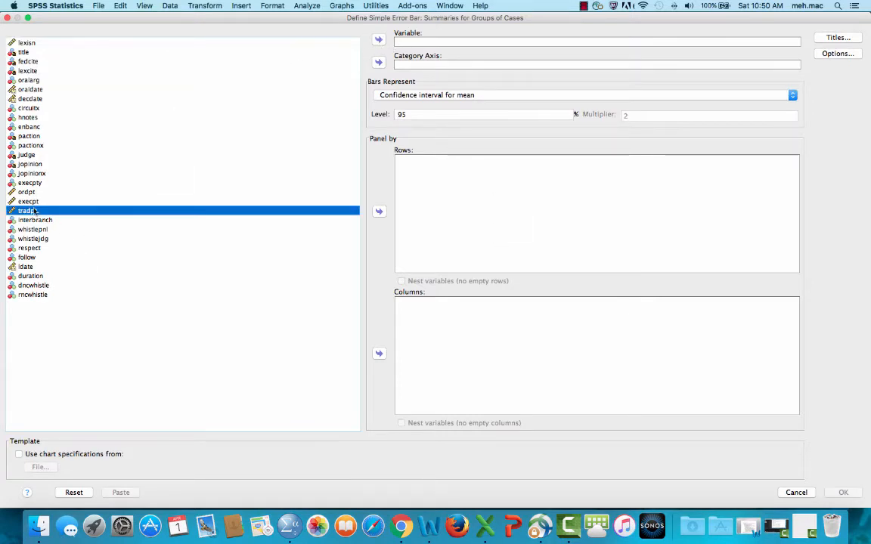
{"action": "left_click", "coordinate": [379, 42]}
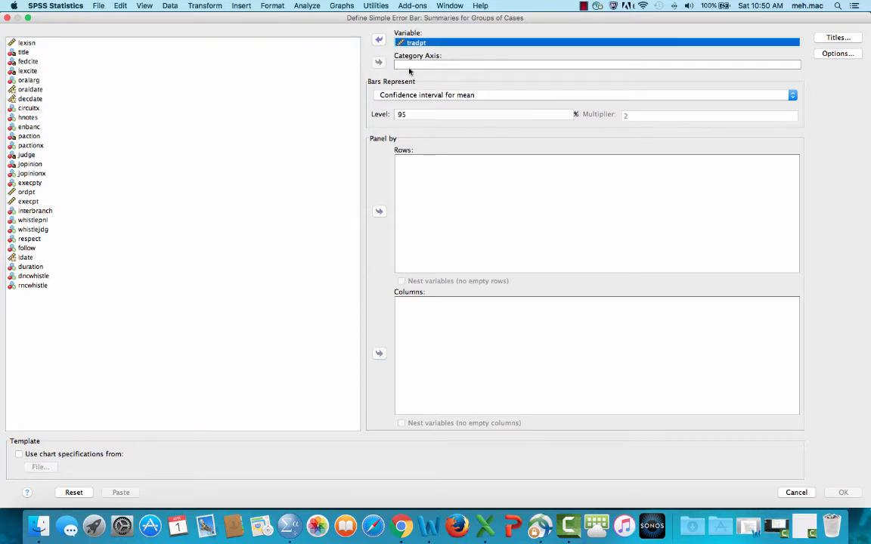
{"action": "left_click", "coordinate": [35, 249]}
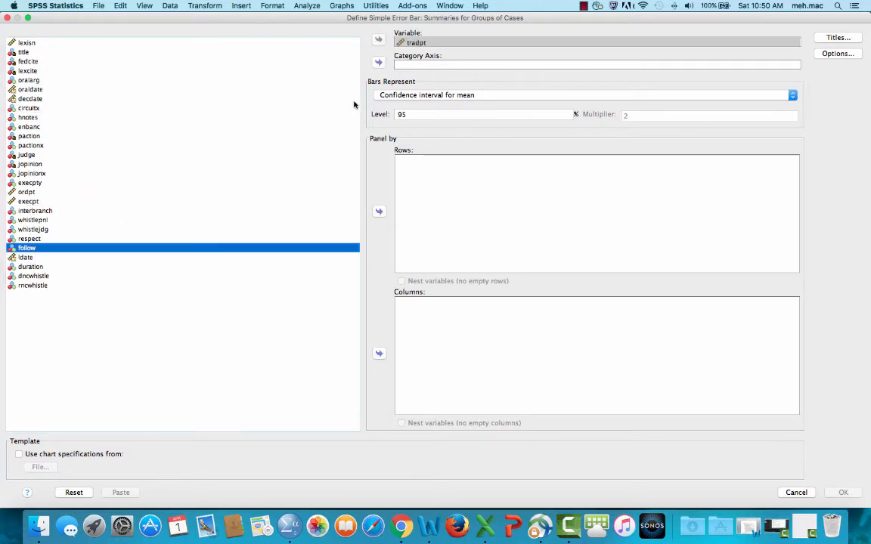
{"action": "left_click", "coordinate": [378, 62]}
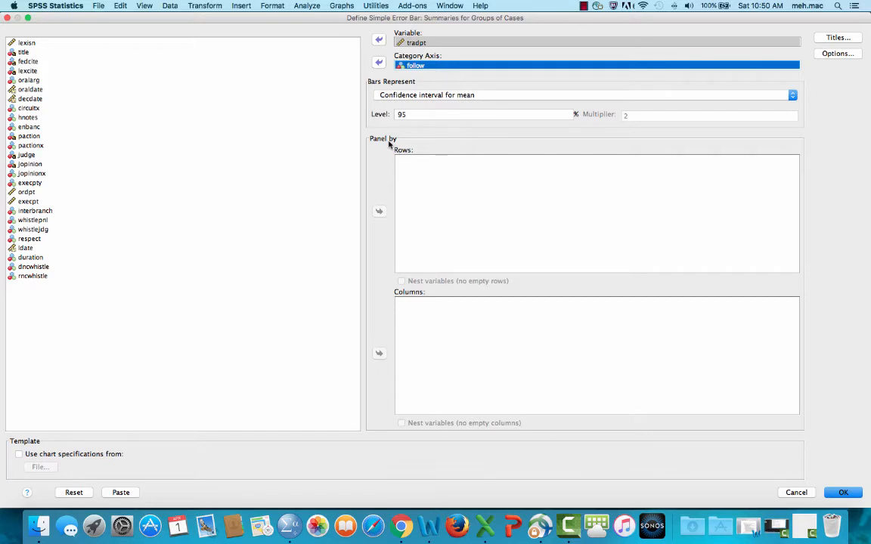
Panel the error bar chart in columns by whistlepnl and generate it.
{"action": "left_click", "coordinate": [37, 219]}
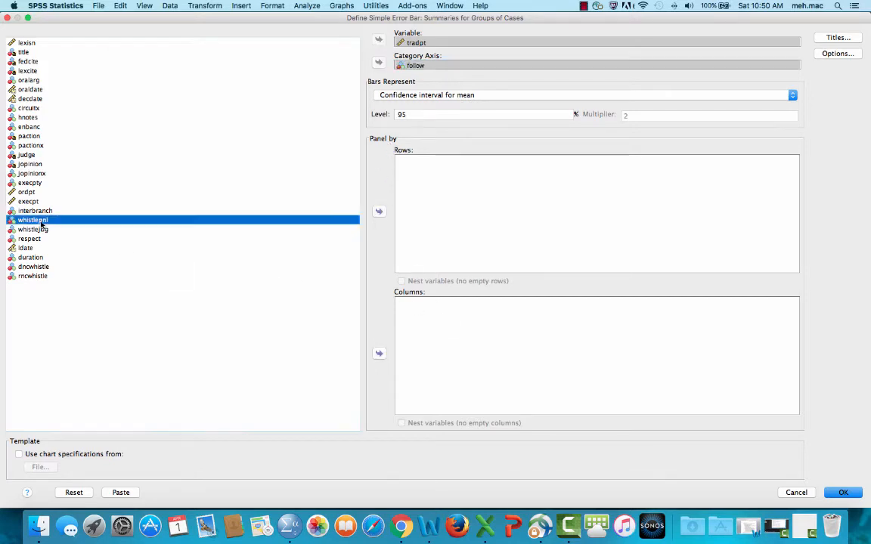
{"action": "left_click", "coordinate": [379, 355]}
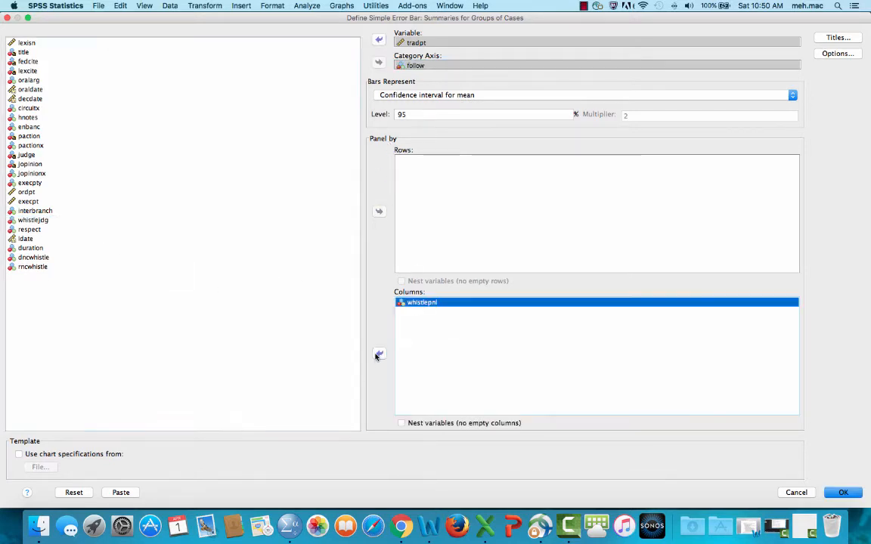
{"action": "left_click", "coordinate": [843, 492]}
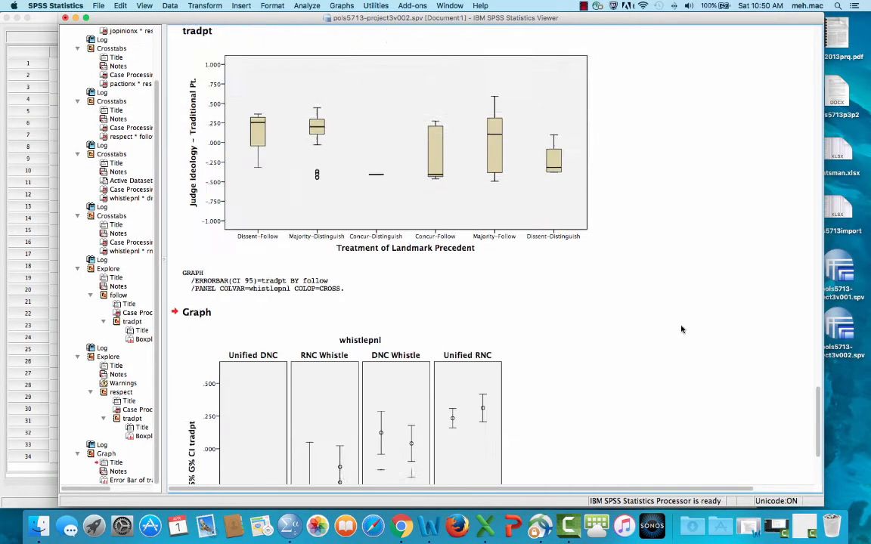
Open the new error bar chart of tradpt by follow for editing and enlarge the chart editor window.
{"action": "left_click", "coordinate": [309, 293]}
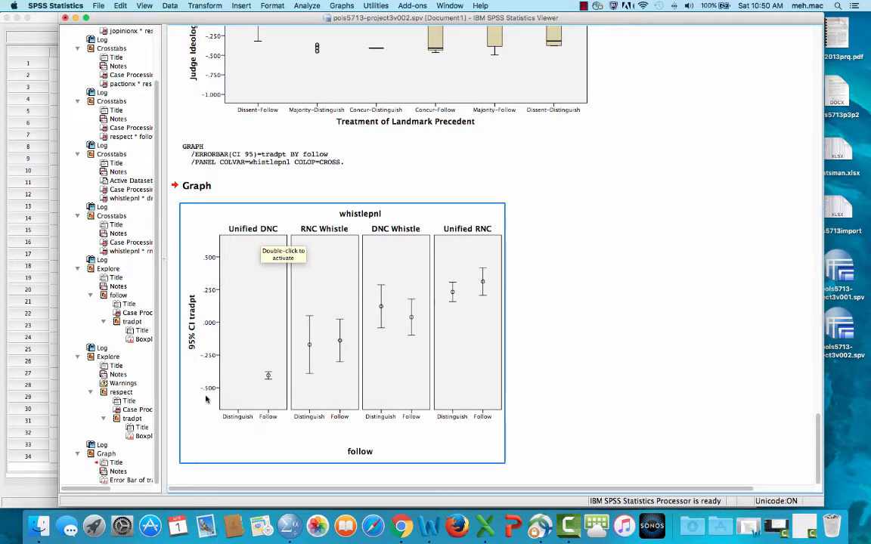
{"action": "left_click", "coordinate": [530, 288]}
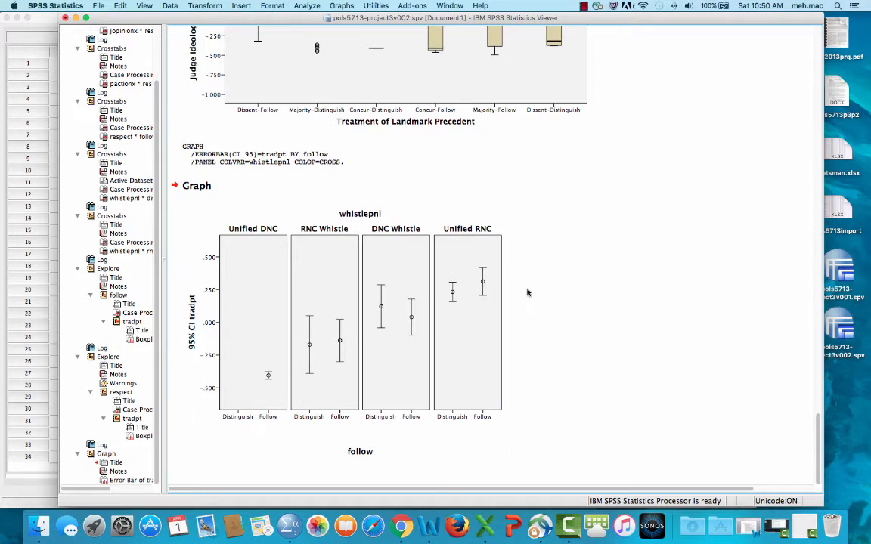
{"action": "left_click", "coordinate": [476, 264]}
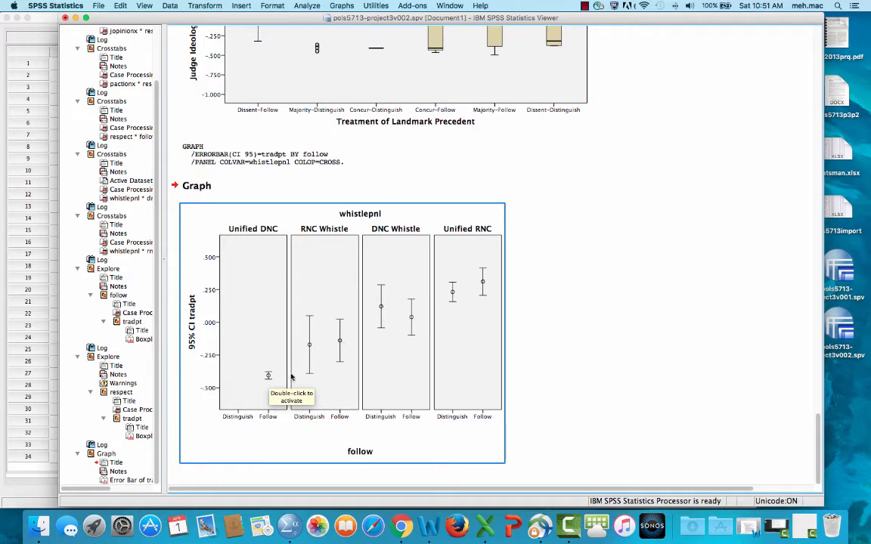
{"action": "double_click", "coordinate": [451, 442]}
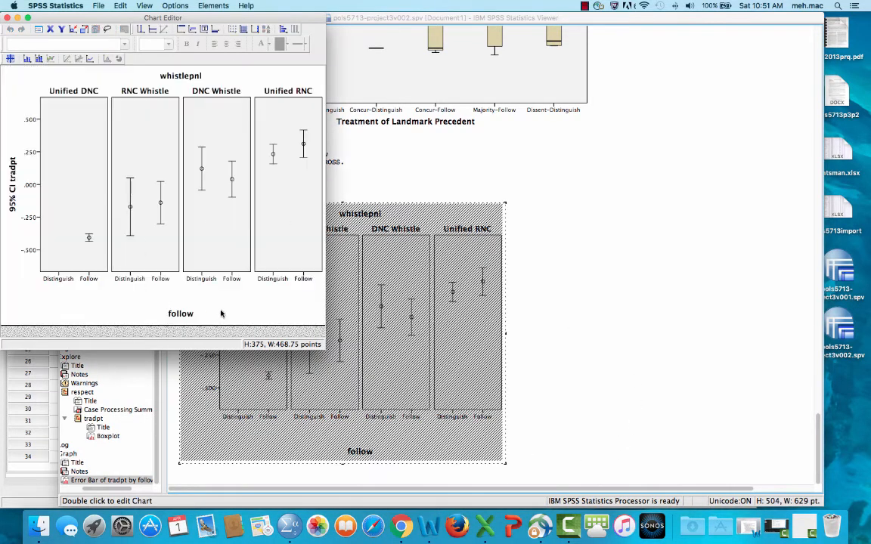
{"action": "left_click_drag", "start_coordinate": [324, 350], "coordinate": [540, 371]}
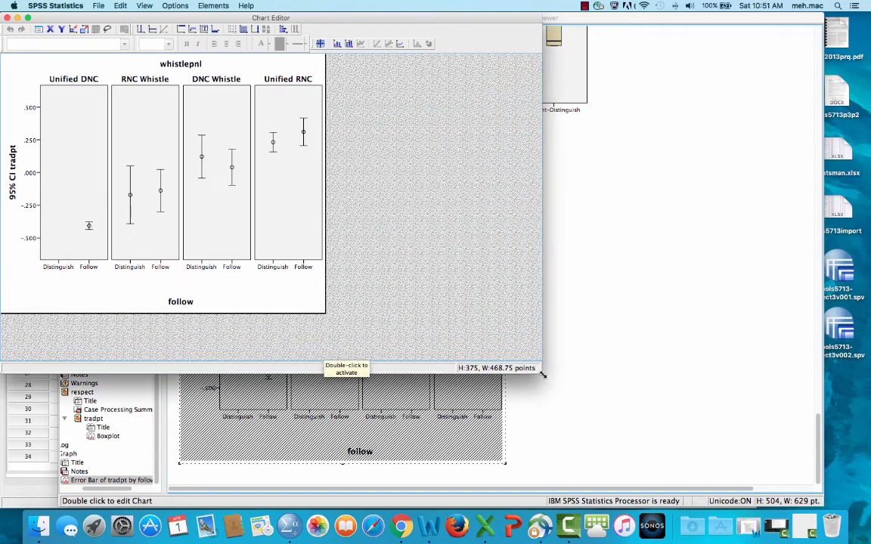
Turn off Maintain aspect ratio and set the chart size to 300 points high and 600 points wide.
{"action": "left_click", "coordinate": [303, 303]}
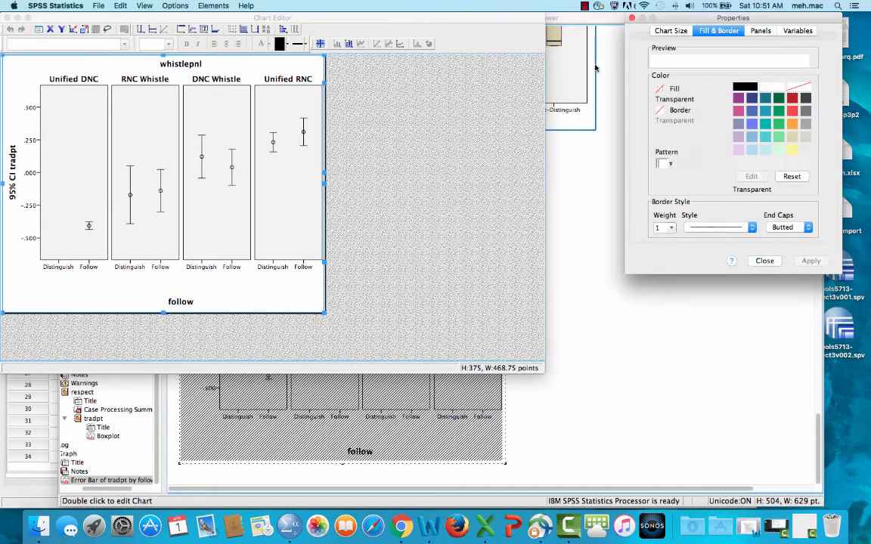
{"action": "left_click", "coordinate": [669, 31]}
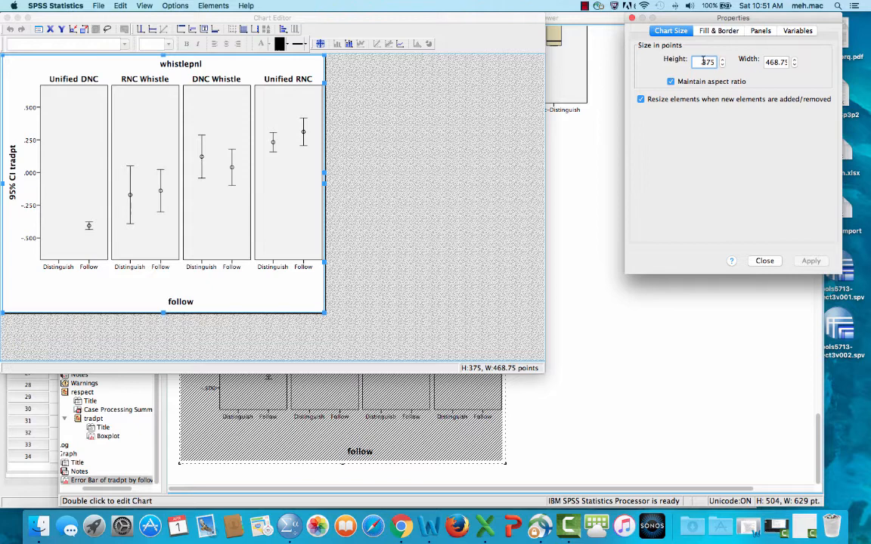
{"action": "left_click", "coordinate": [671, 81]}
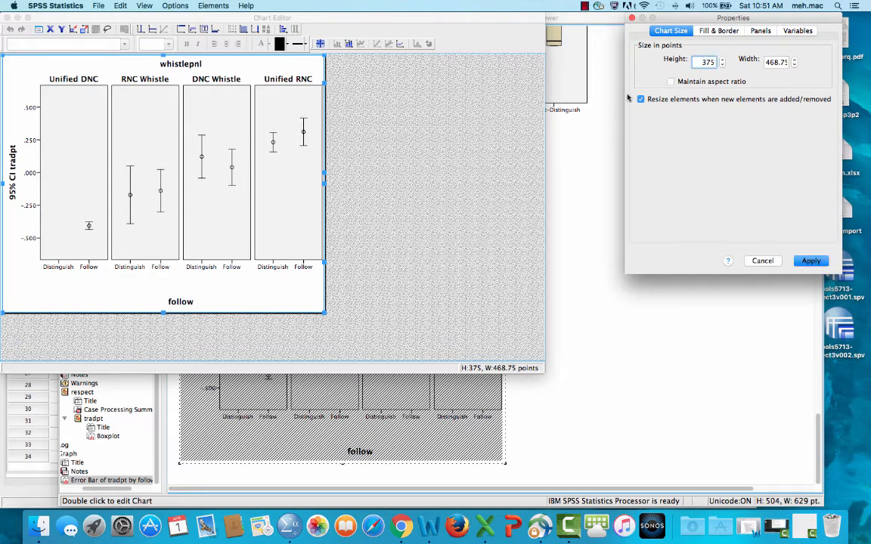
{"action": "left_click_drag", "start_coordinate": [698, 61], "coordinate": [746, 56]}
{"action": "key", "text": "Left"}
{"action": "key", "text": "BackSpace"}
{"action": "key", "text": "BackSpace"}
{"action": "left_click", "coordinate": [767, 62]}
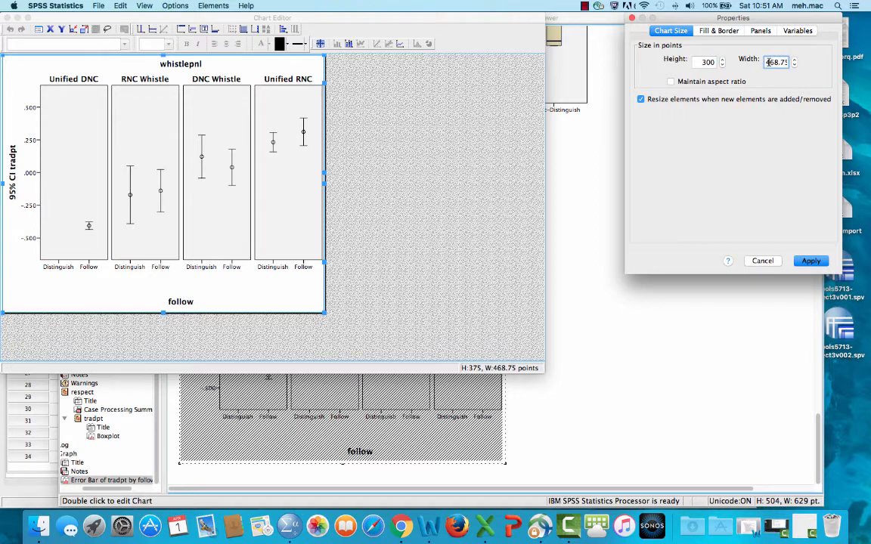
{"action": "left_click_drag", "start_coordinate": [767, 62], "coordinate": [806, 59]}
{"action": "type", "text": "600"}
{"action": "key", "text": "Return"}
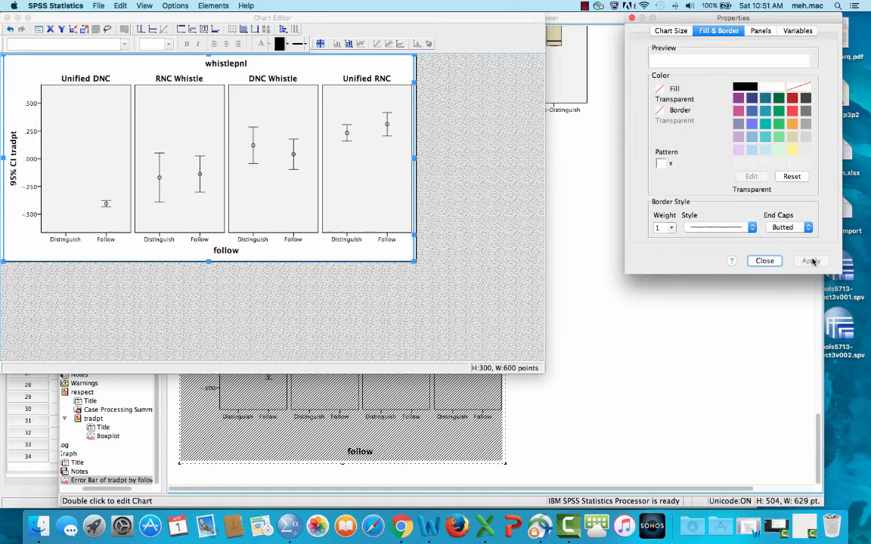
Delete the whistlepnl title above the panels and narrow the chart's outer frame slightly.
{"action": "left_click", "coordinate": [237, 66]}
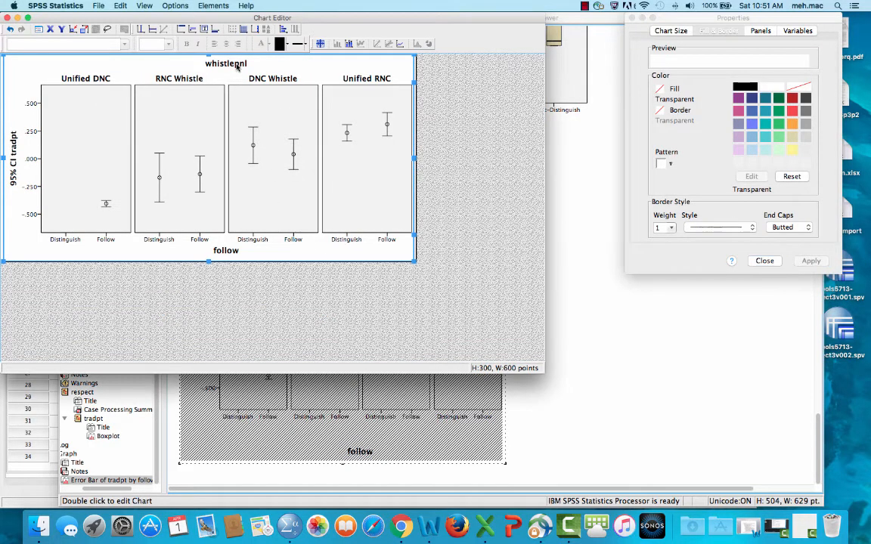
{"action": "left_click", "coordinate": [237, 67]}
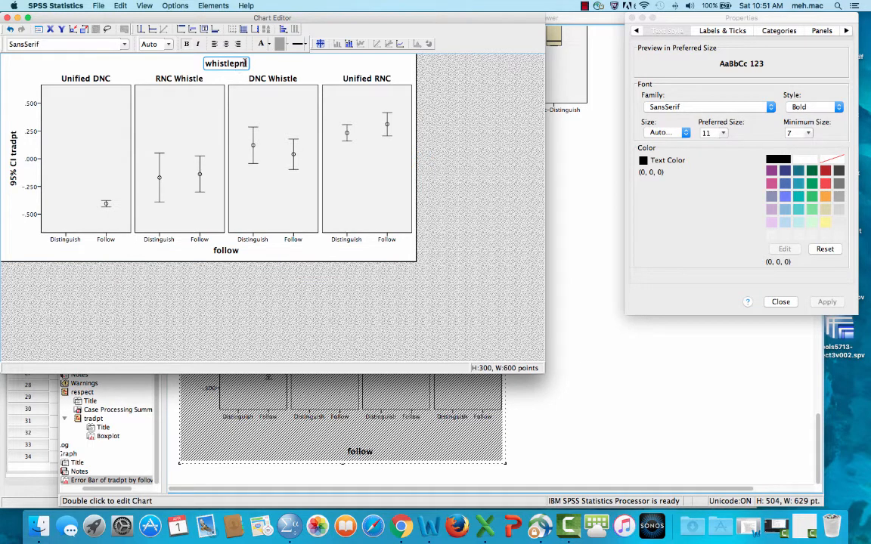
{"action": "left_click", "coordinate": [207, 64]}
{"action": "left_click", "coordinate": [207, 63]}
{"action": "left_click", "coordinate": [207, 63]}
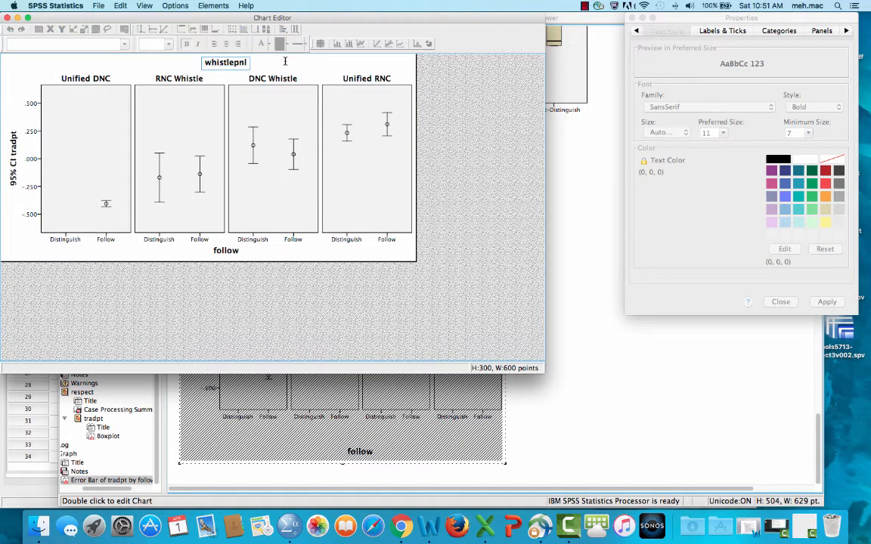
{"action": "key", "text": "BackSpace"}
{"action": "key", "text": "BackSpace"}
{"action": "key", "text": "BackSpace"}
{"action": "key", "text": "BackSpace"}
{"action": "key", "text": "BackSpace"}
{"action": "key", "text": "BackSpace"}
{"action": "key", "text": "BackSpace"}
{"action": "key", "text": "BackSpace"}
{"action": "key", "text": "BackSpace"}
{"action": "left_click", "coordinate": [428, 185]}
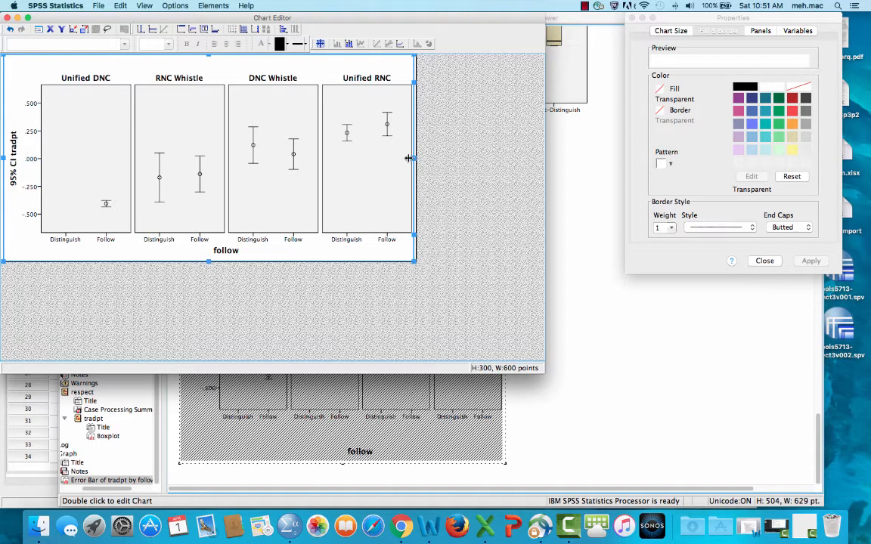
{"action": "left_click_drag", "start_coordinate": [409, 158], "coordinate": [405, 158]}
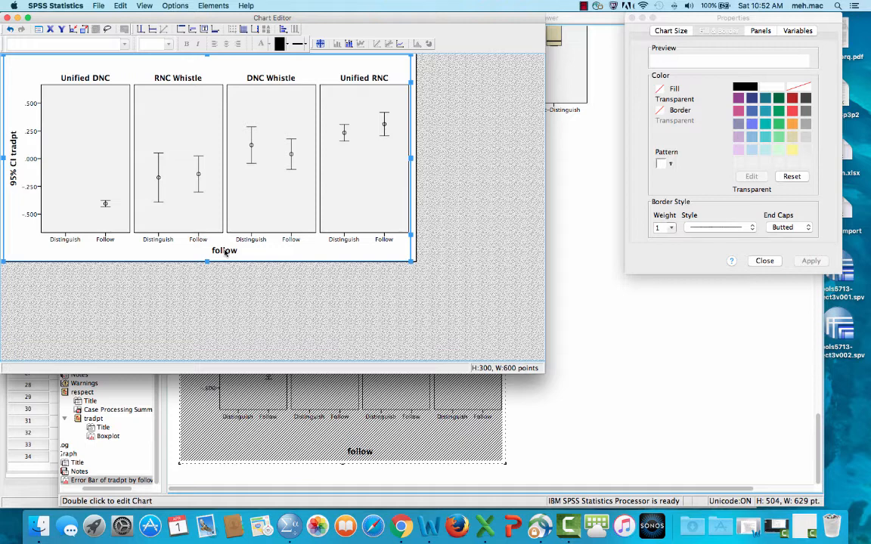
Try to open the horizontal axis title "follow" for editing.
{"action": "double_click", "coordinate": [225, 253]}
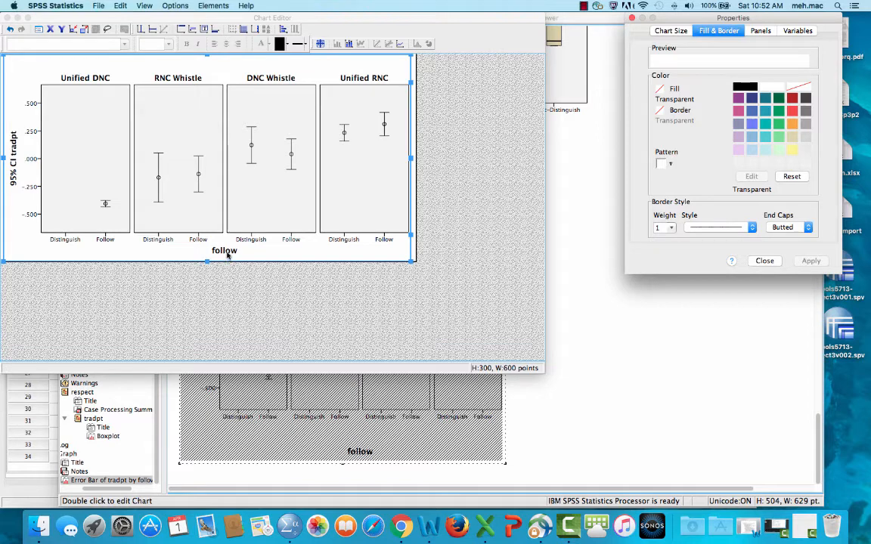
{"action": "left_click", "coordinate": [228, 254]}
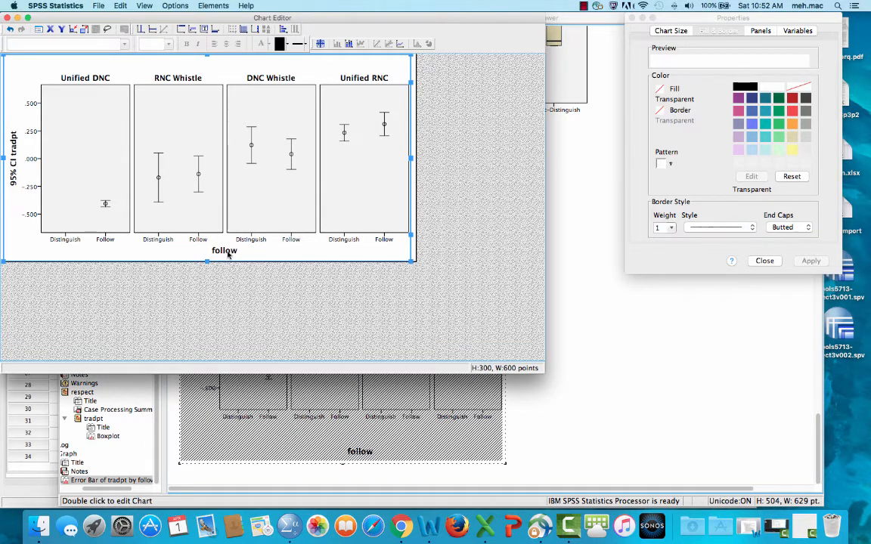
{"action": "double_click", "coordinate": [227, 254]}
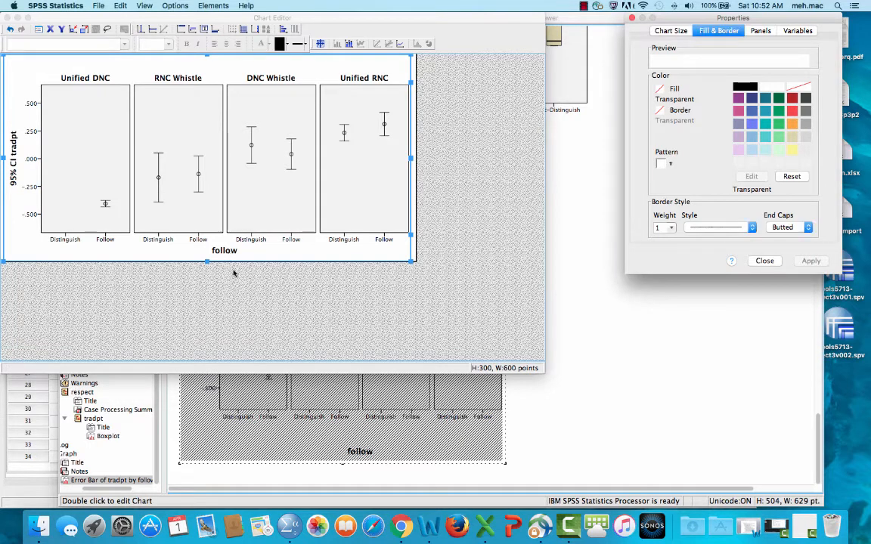
{"action": "left_click", "coordinate": [232, 279]}
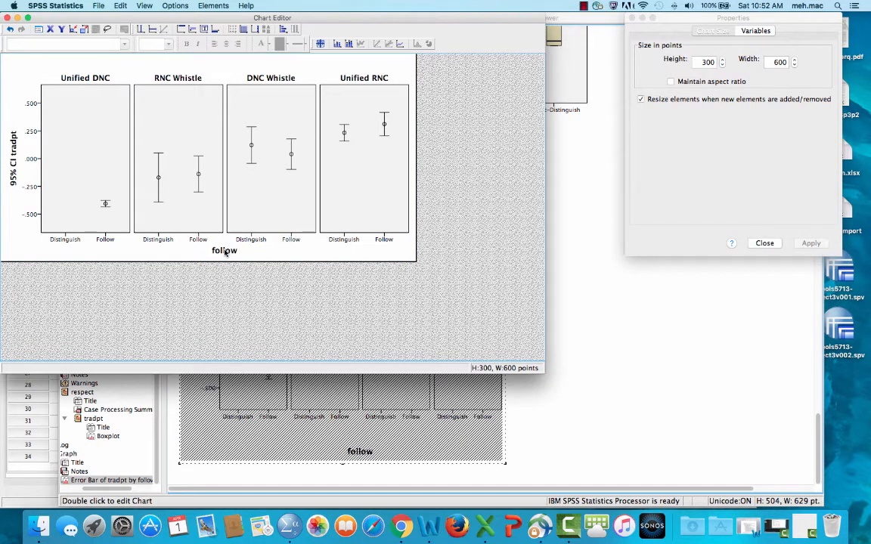
{"action": "left_click", "coordinate": [224, 253]}
{"action": "double_click", "coordinate": [224, 253]}
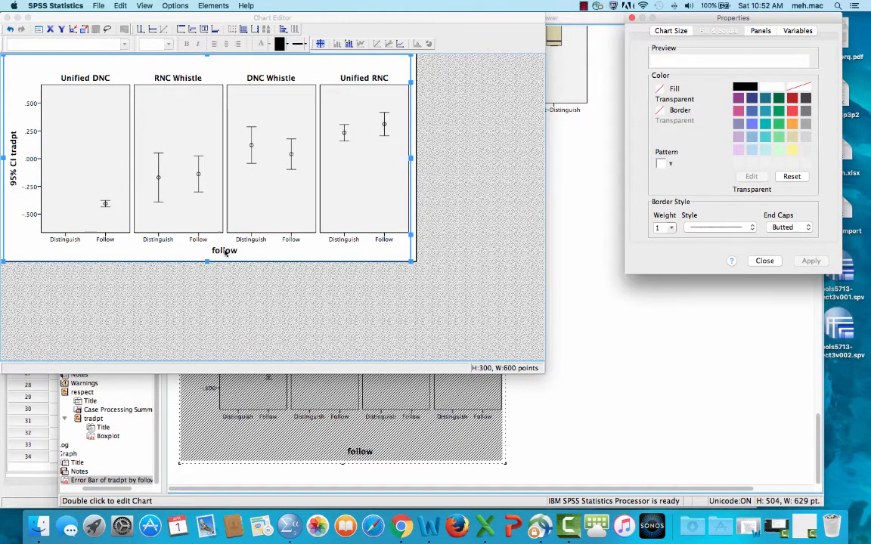
{"action": "double_click", "coordinate": [225, 252]}
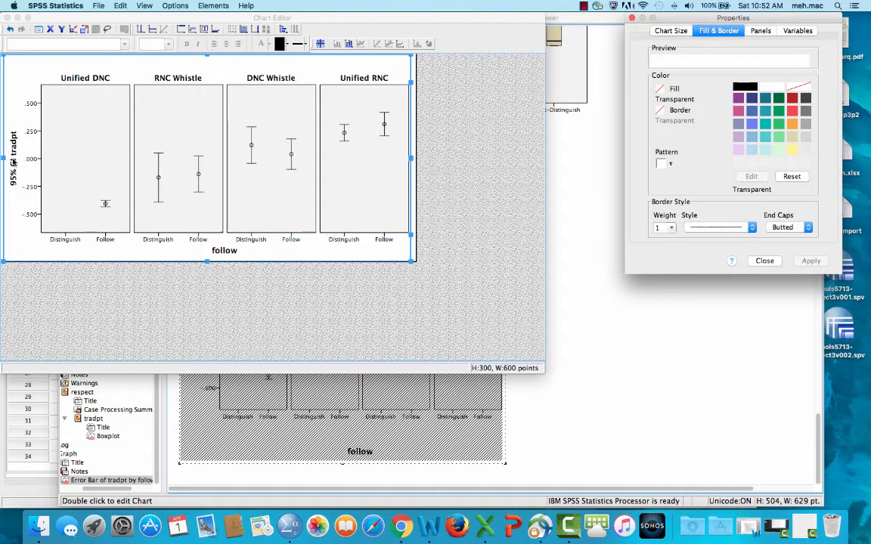
Change the vertical axis title of the error bar chart to "95% CI Traditional Pt.".
{"action": "left_click", "coordinate": [13, 149]}
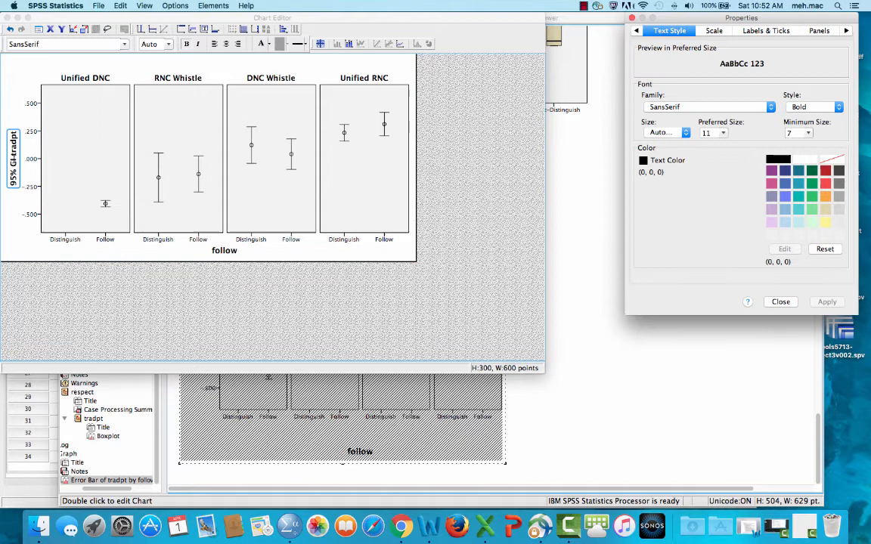
{"action": "left_click", "coordinate": [14, 146]}
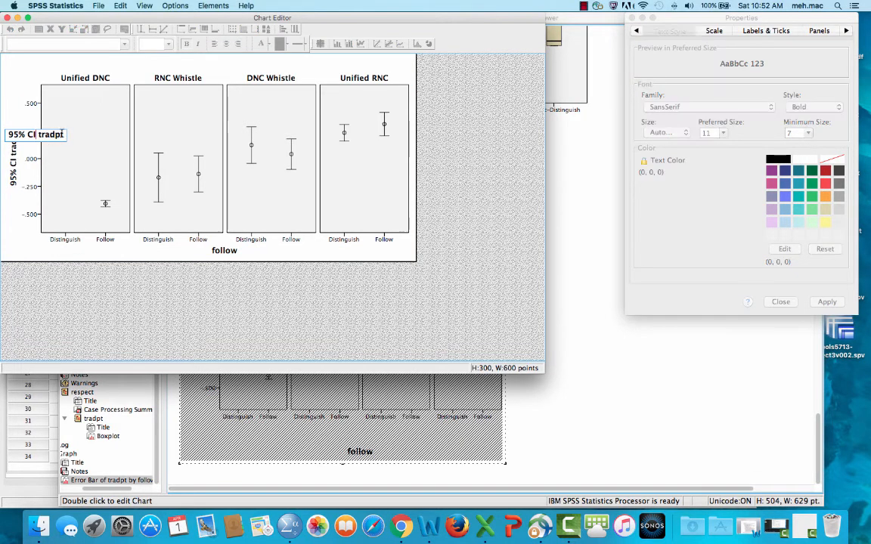
{"action": "left_click_drag", "start_coordinate": [63, 135], "coordinate": [36, 134]}
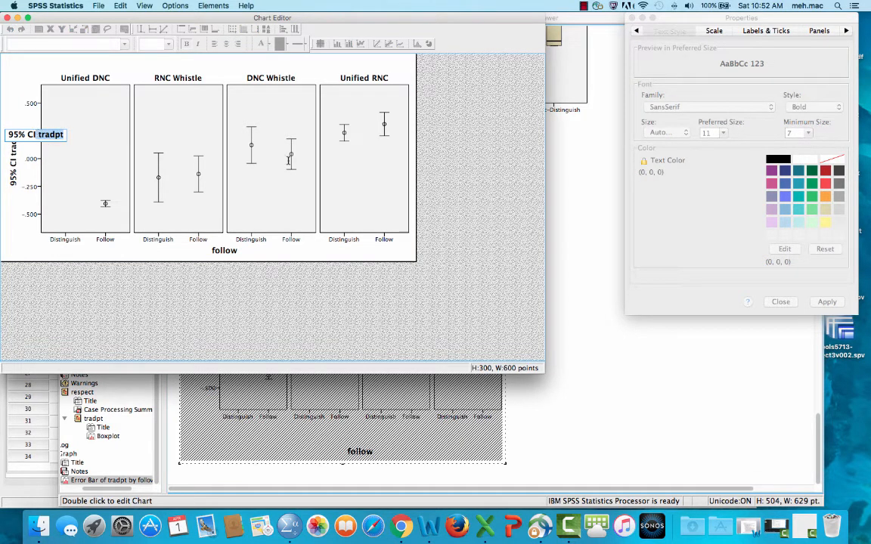
{"action": "key", "text": "Right"}
{"action": "key", "text": "BackSpace"}
{"action": "key", "text": "BackSpace"}
{"action": "key", "text": "BackSpace"}
{"action": "key", "text": "BackSpace"}
{"action": "key", "text": "BackSpace"}
{"action": "key", "text": "BackSpace"}
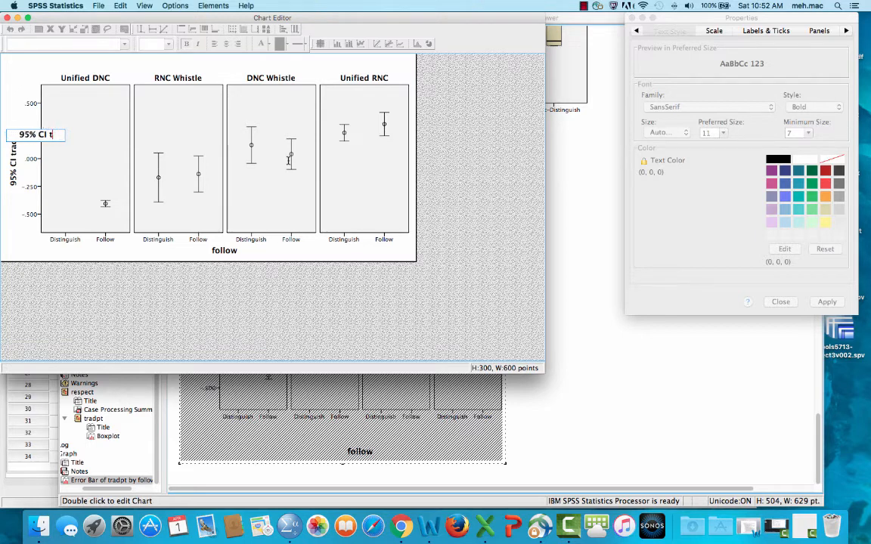
{"action": "type", "text": "Traditional Pt."}
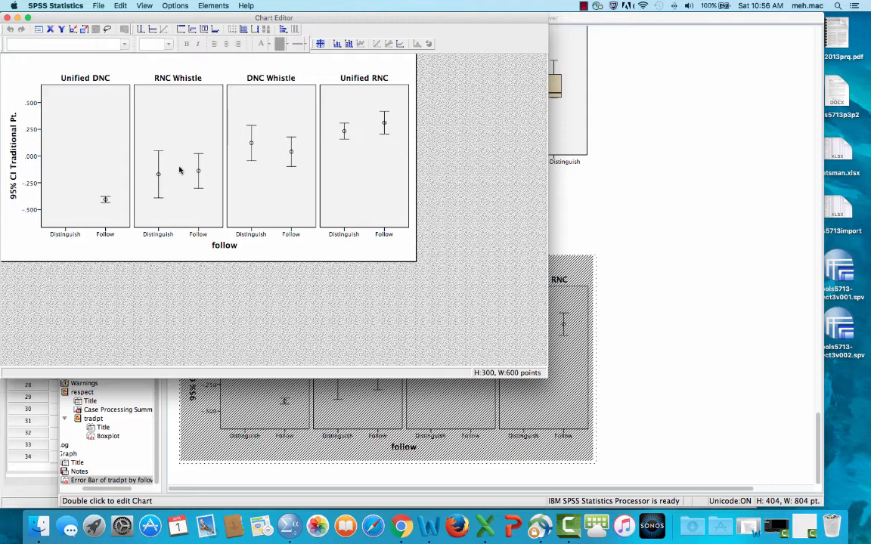
Turn off the display of the horizontal axis title "follow" and close the chart properties.
{"action": "double_click", "coordinate": [12, 145]}
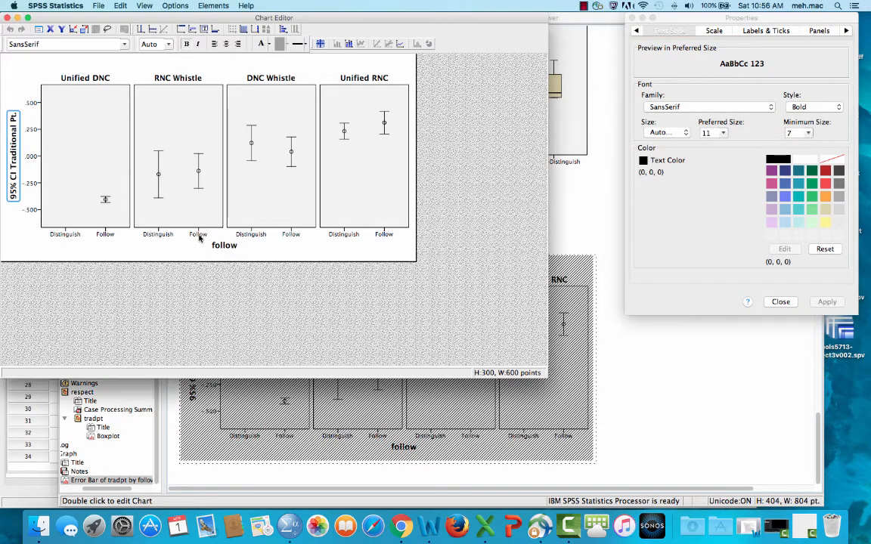
{"action": "left_click", "coordinate": [199, 235]}
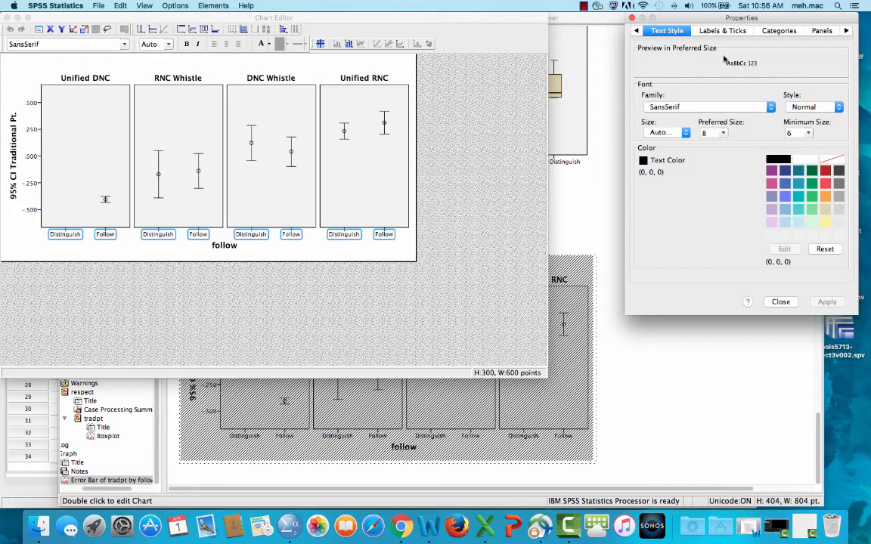
{"action": "left_click", "coordinate": [728, 32]}
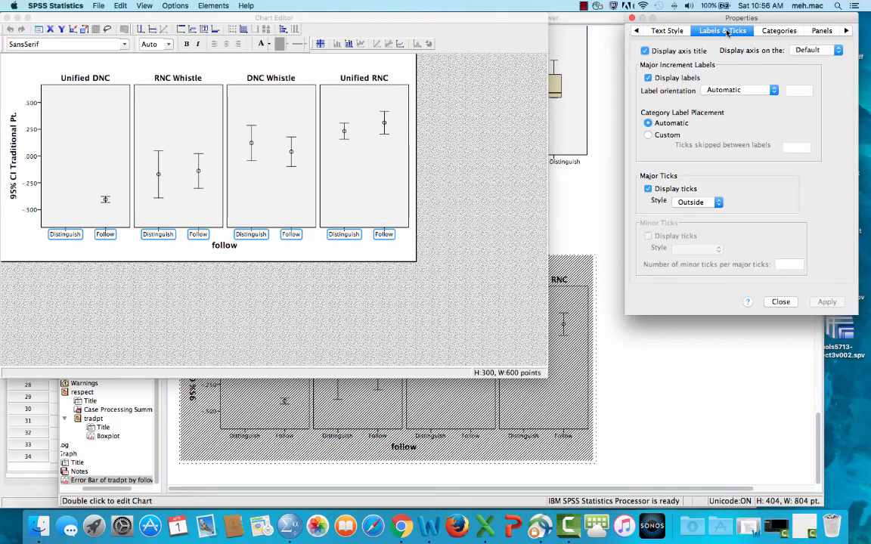
{"action": "left_click", "coordinate": [645, 49]}
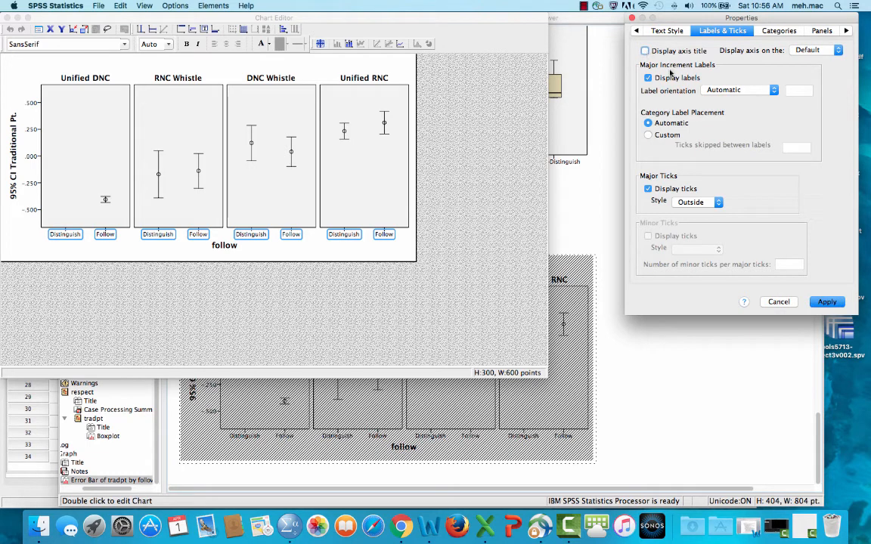
{"action": "left_click", "coordinate": [827, 302]}
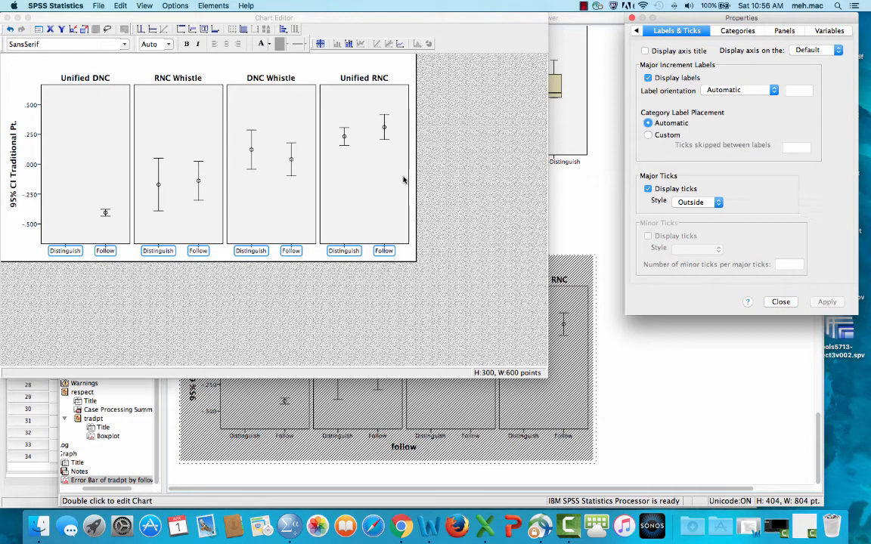
{"action": "left_click", "coordinate": [780, 301]}
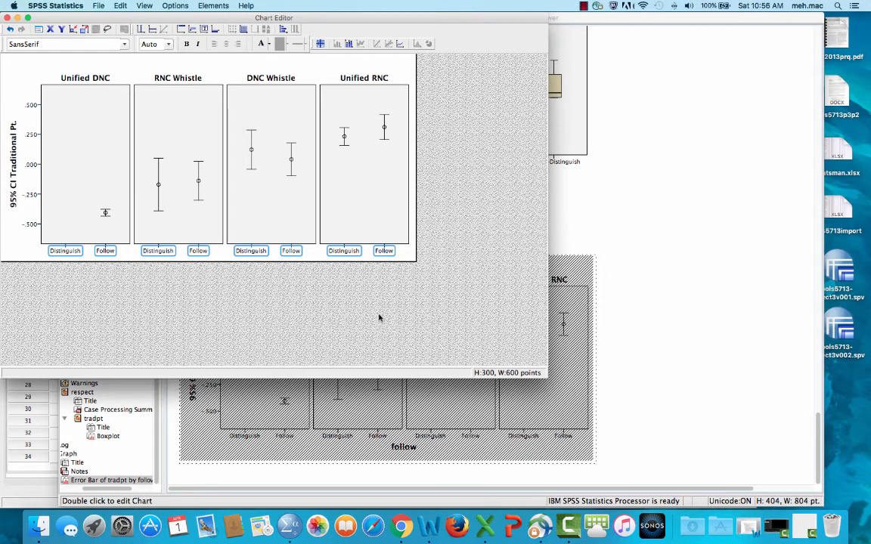
Adjust the chart's outer frame to a height of about 303 points and close the chart editor.
{"action": "left_click", "coordinate": [229, 219]}
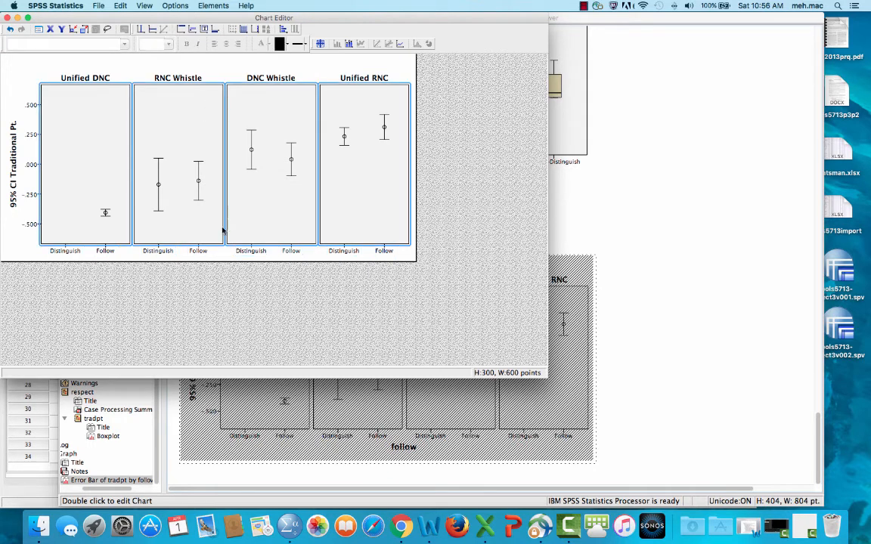
{"action": "double_click", "coordinate": [221, 260]}
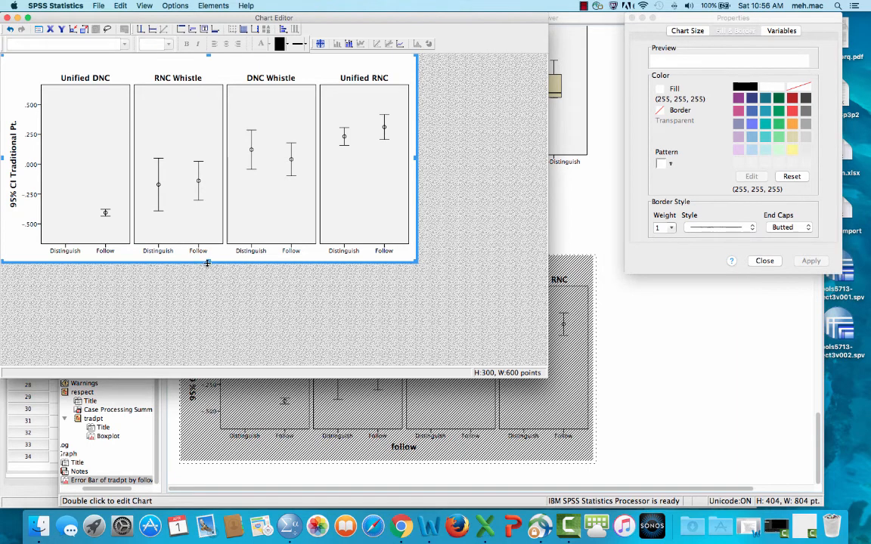
{"action": "left_click_drag", "start_coordinate": [207, 263], "coordinate": [207, 261]}
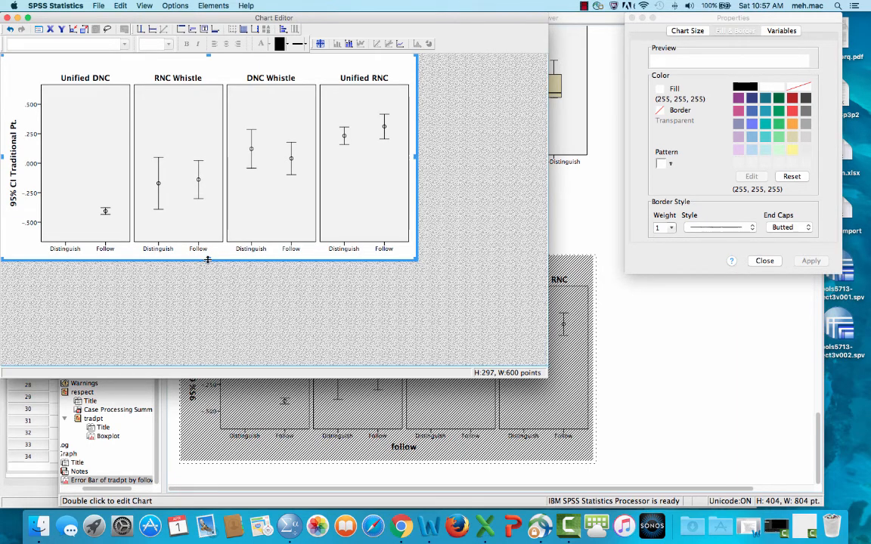
{"action": "left_click_drag", "start_coordinate": [209, 262], "coordinate": [209, 267]}
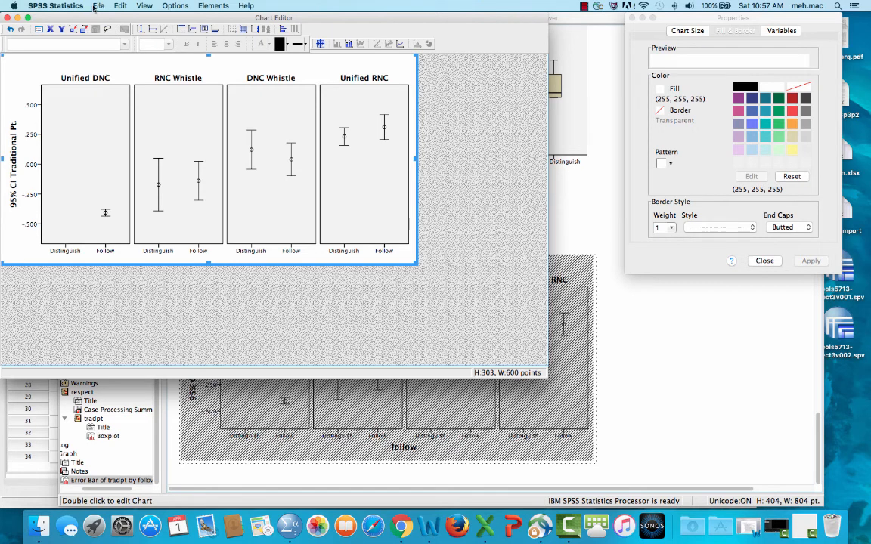
{"action": "left_click", "coordinate": [8, 18]}
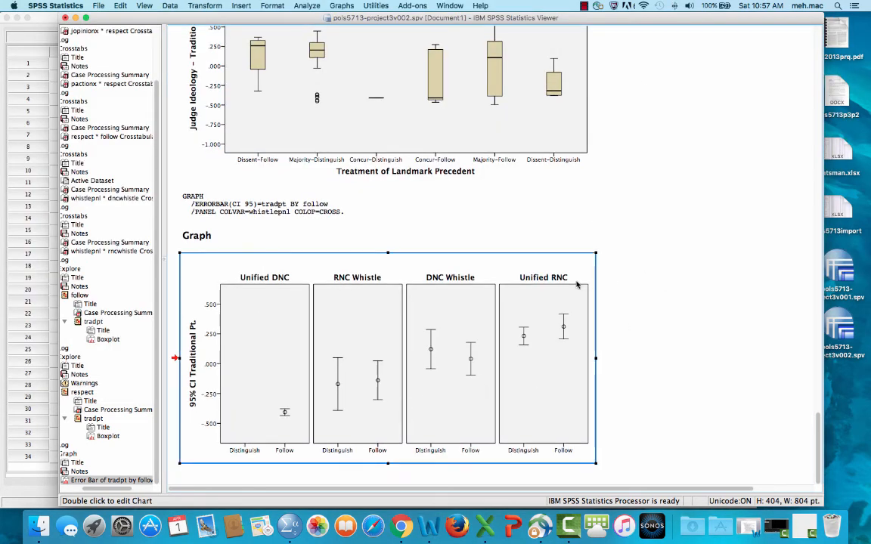
Review the earlier Explore output and boxplots of tradpt above the error bar chart.
{"action": "scroll", "coordinate": [466, 208], "scroll_direction": "up", "scroll_amount": 10}
{"action": "scroll", "coordinate": [466, 208], "scroll_direction": "up", "scroll_amount": 4}
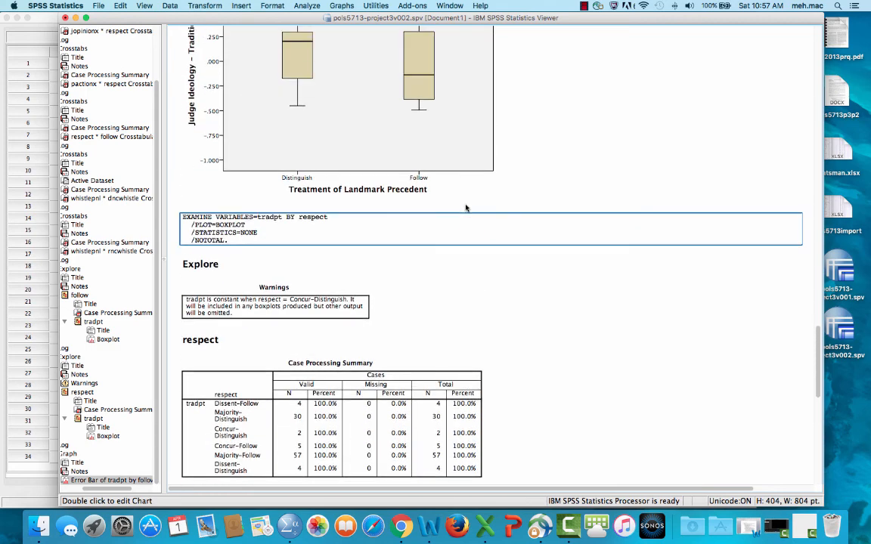